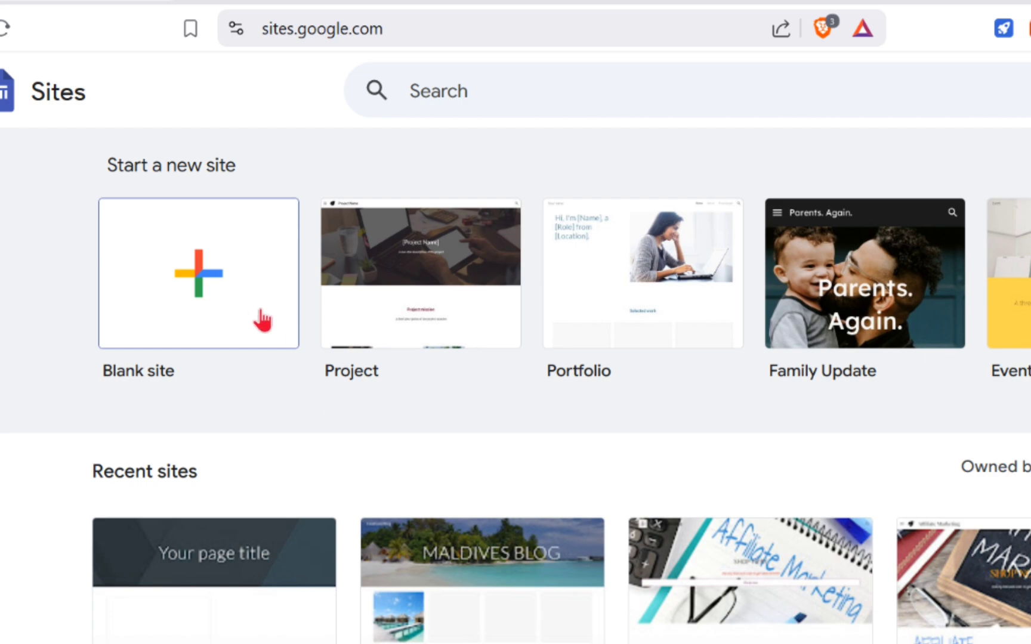
Create a new blank site in Google Sites
scroll(328, 375, down, 3)
scroll(457, 590, up, 3)
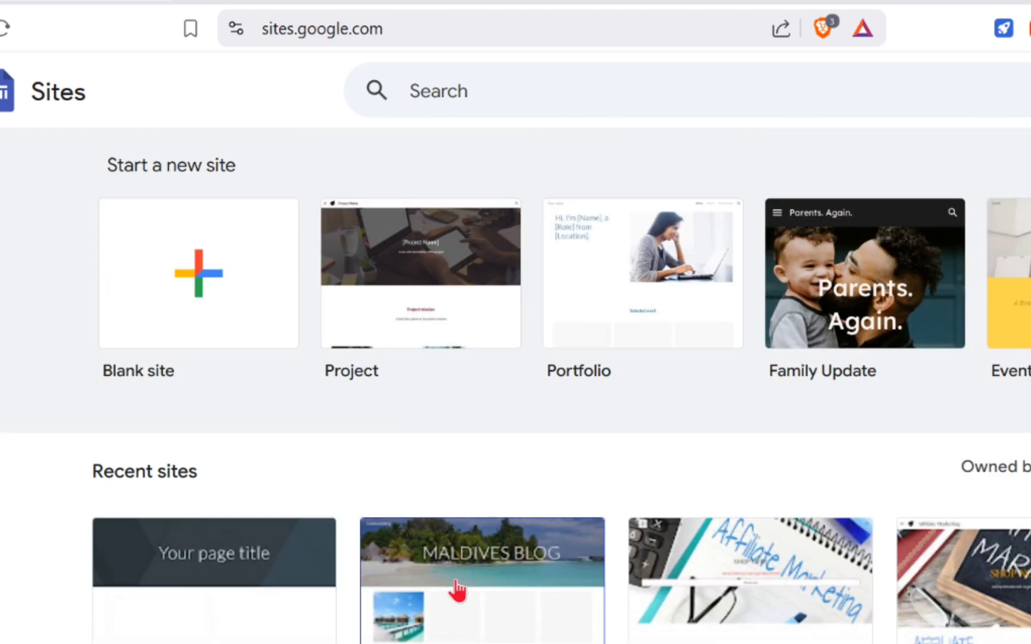
click(211, 292)
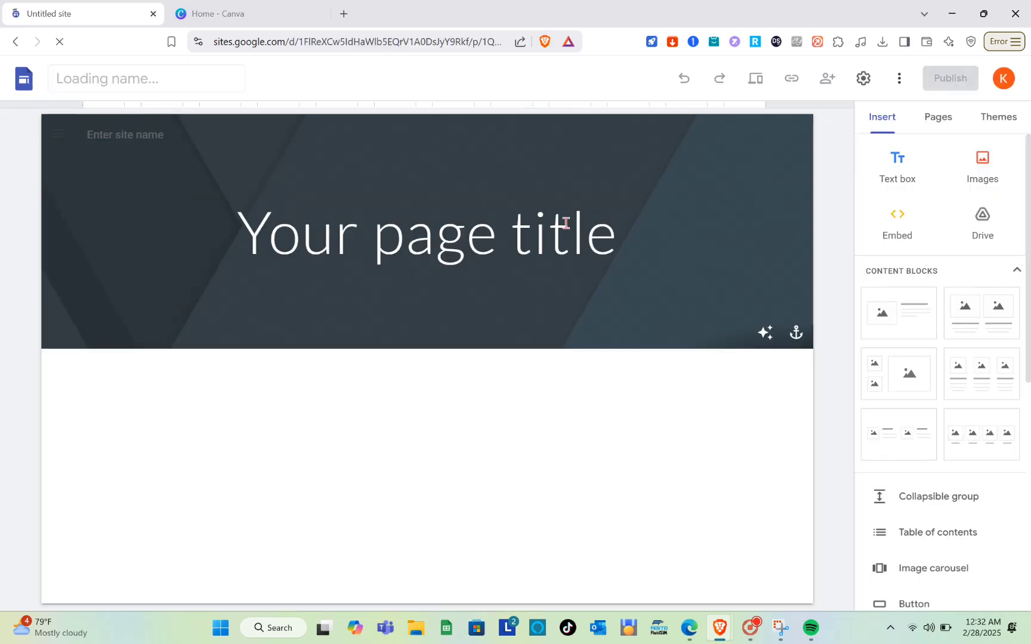
Replace the page title with SAMPLE PAGE and insert an empty text box below the header
click(367, 241)
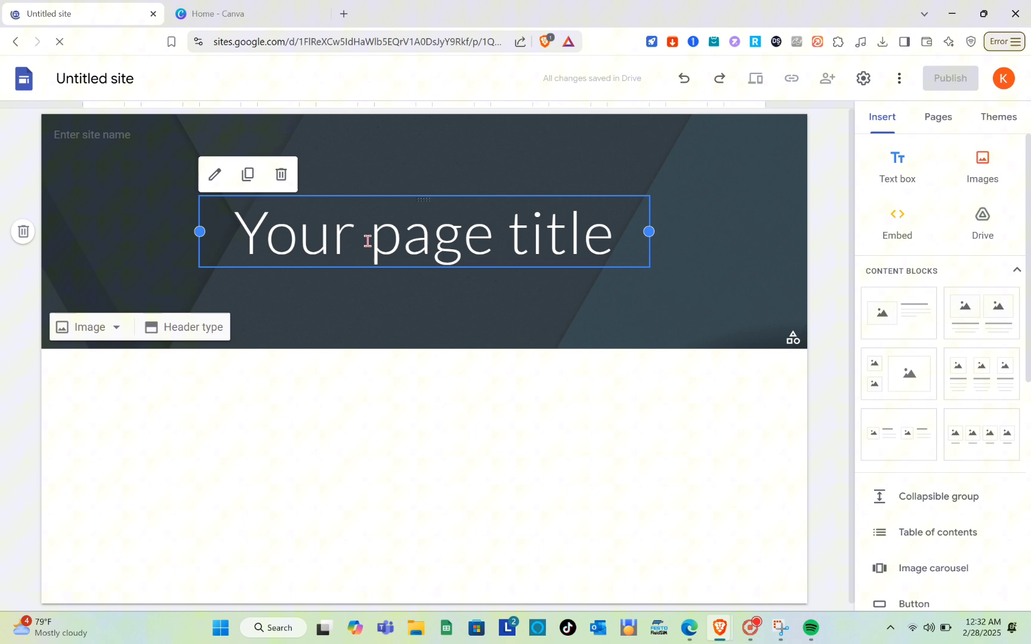
triple_click(414, 250)
key(Caps_Lock)
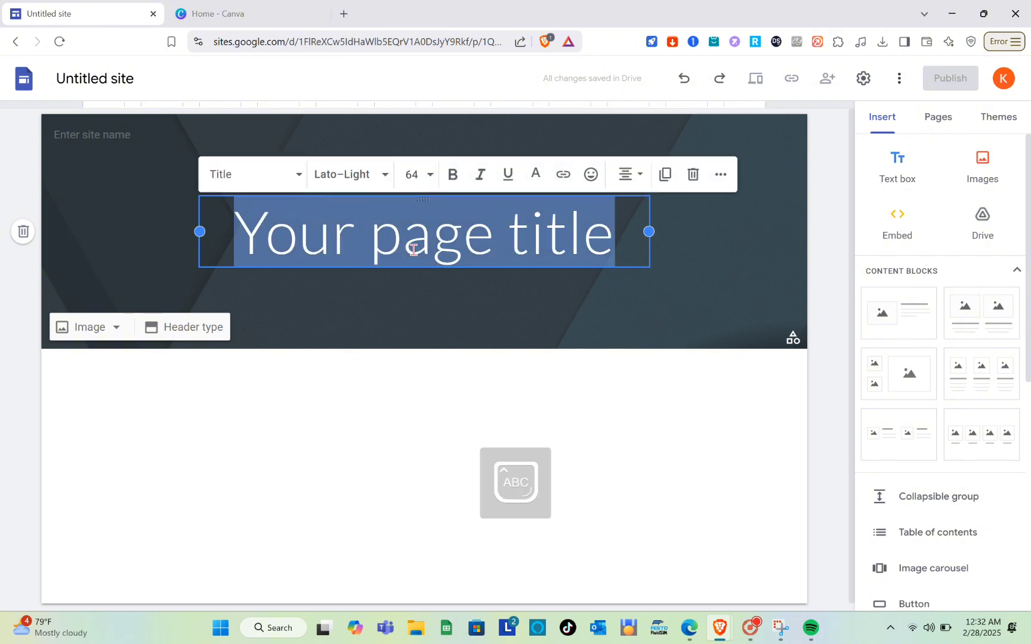
text(SAMPLE PAGE)
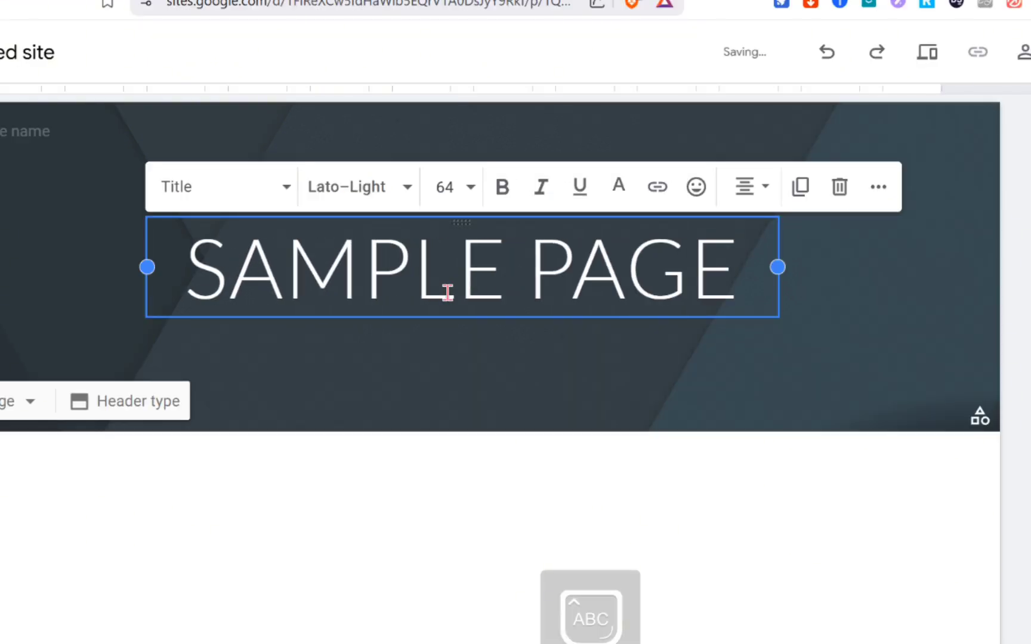
click(391, 569)
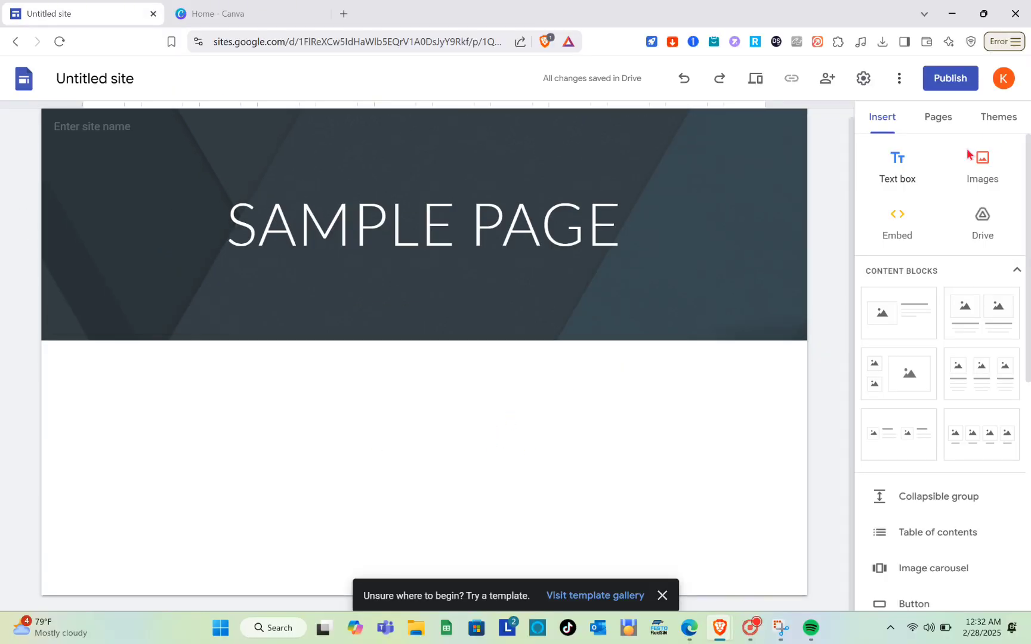
click(898, 161)
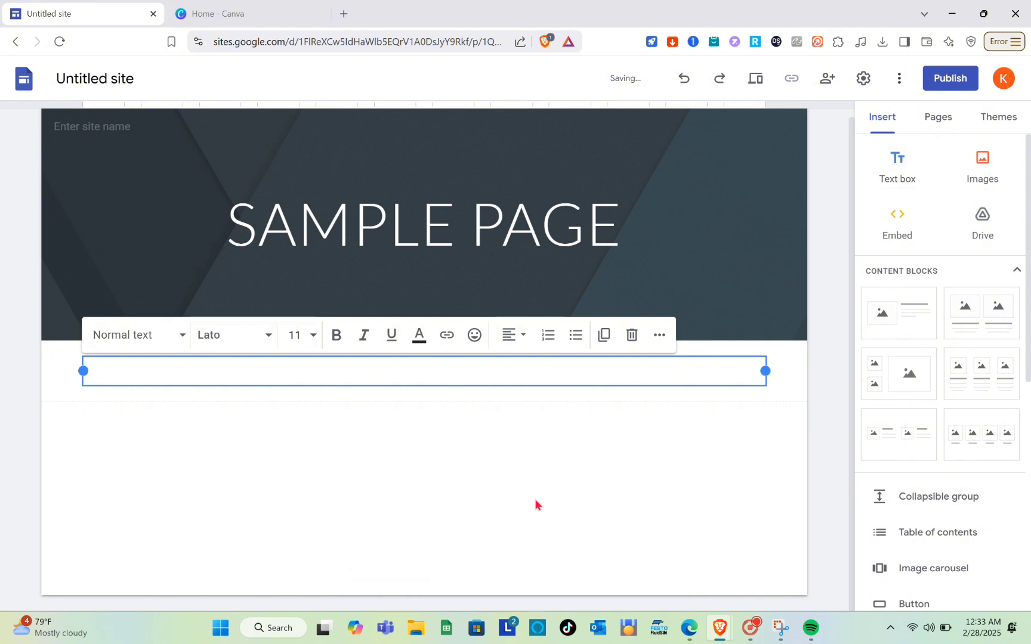
click(449, 453)
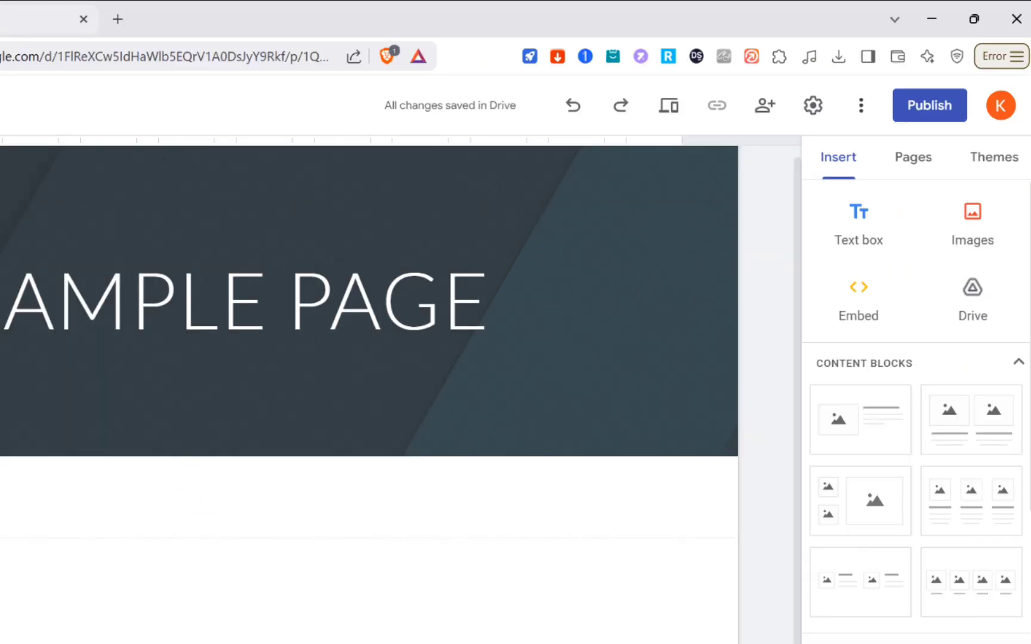
Switch to Canva and search for "website design"
click(53, 19)
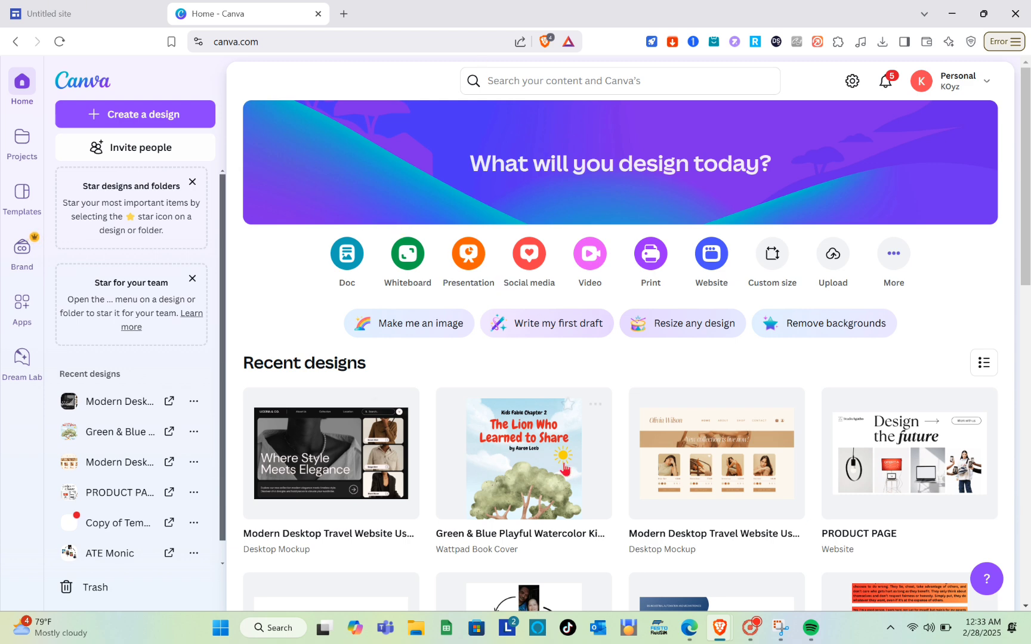
scroll(564, 470, down, 4)
scroll(564, 469, up, 4)
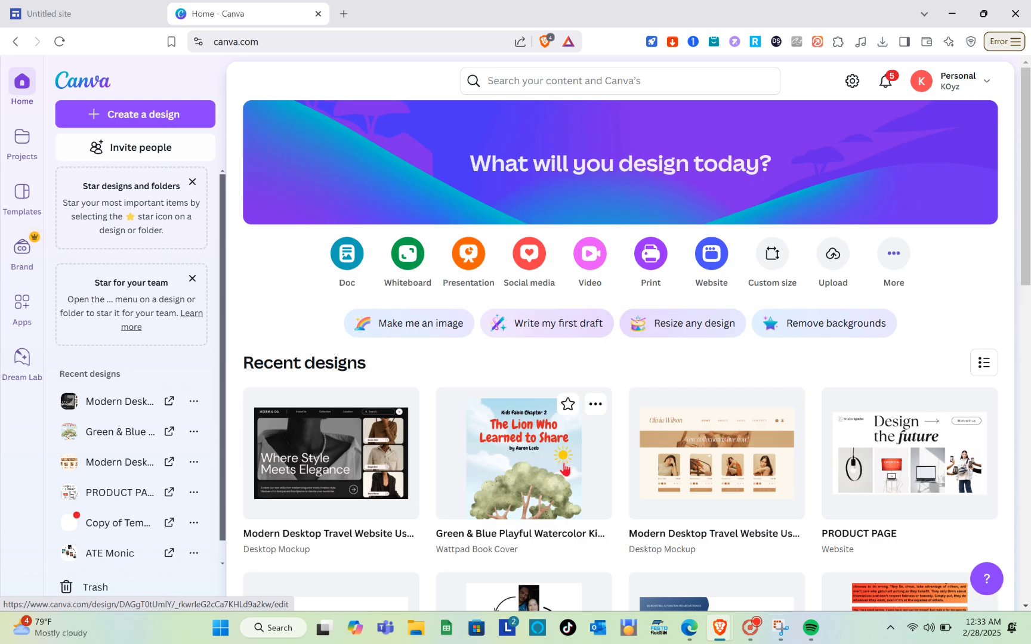
click(564, 82)
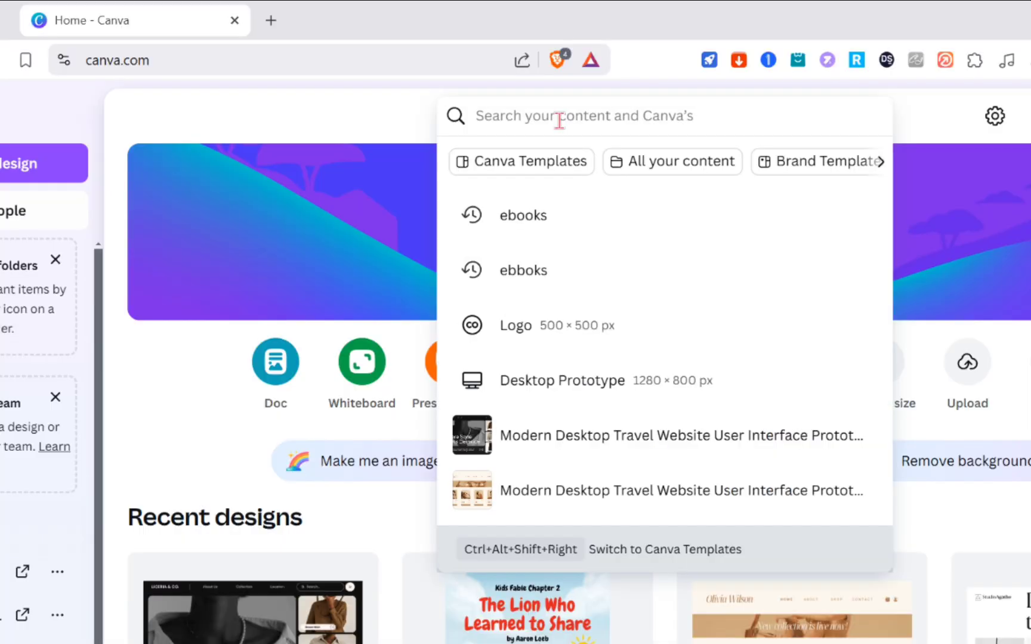
text(websi)
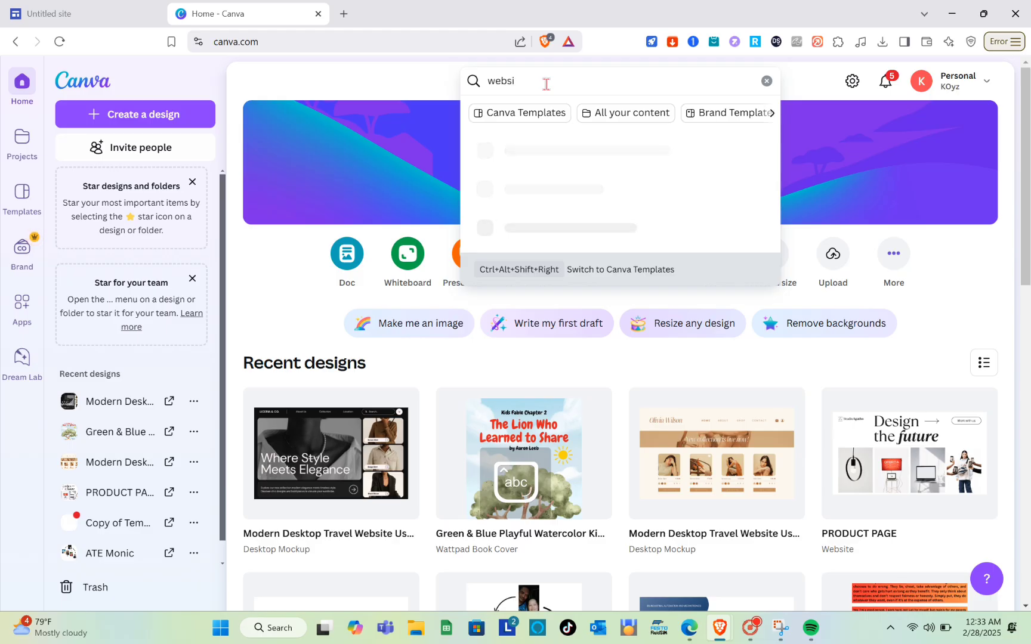
text(te)
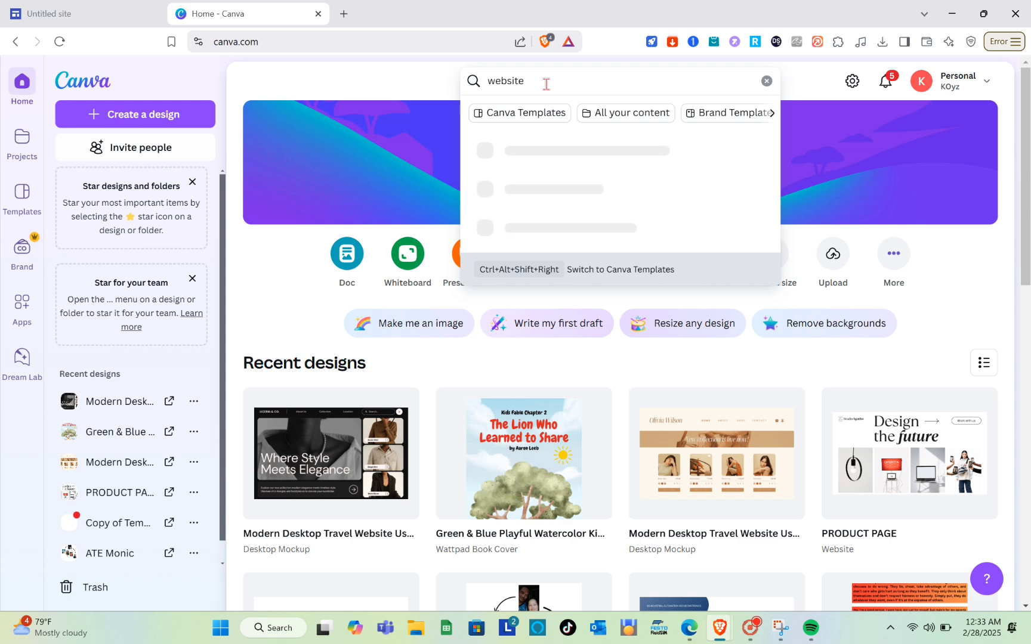
text( design)
key(Return)
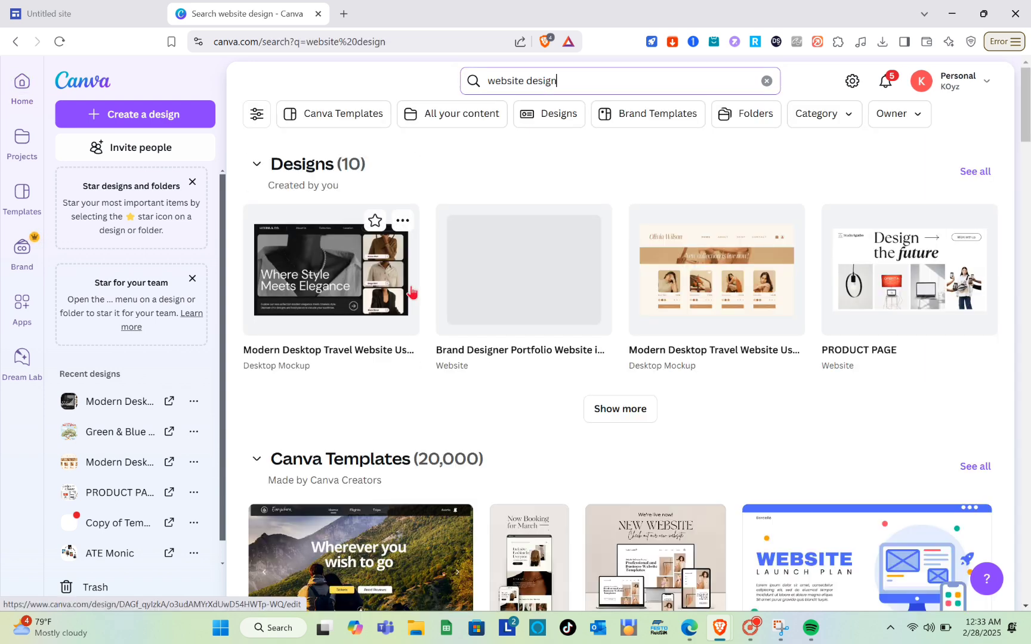
Open the Beige Minimalist Creative Agency Website Desktop Prototype template from the search results for customising
scroll(744, 354, down, 5)
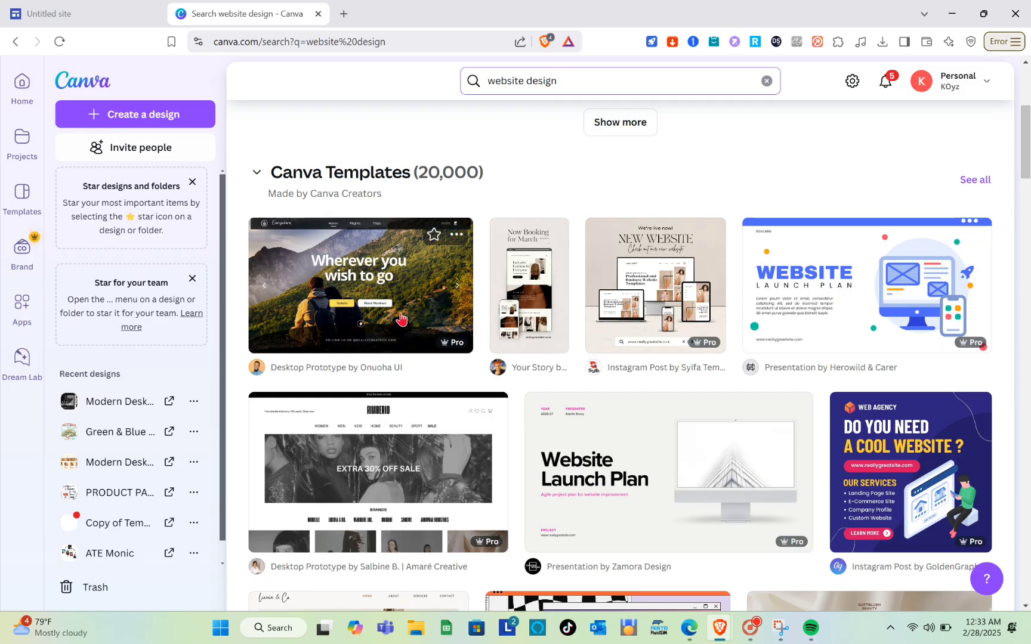
scroll(401, 320, up, 5)
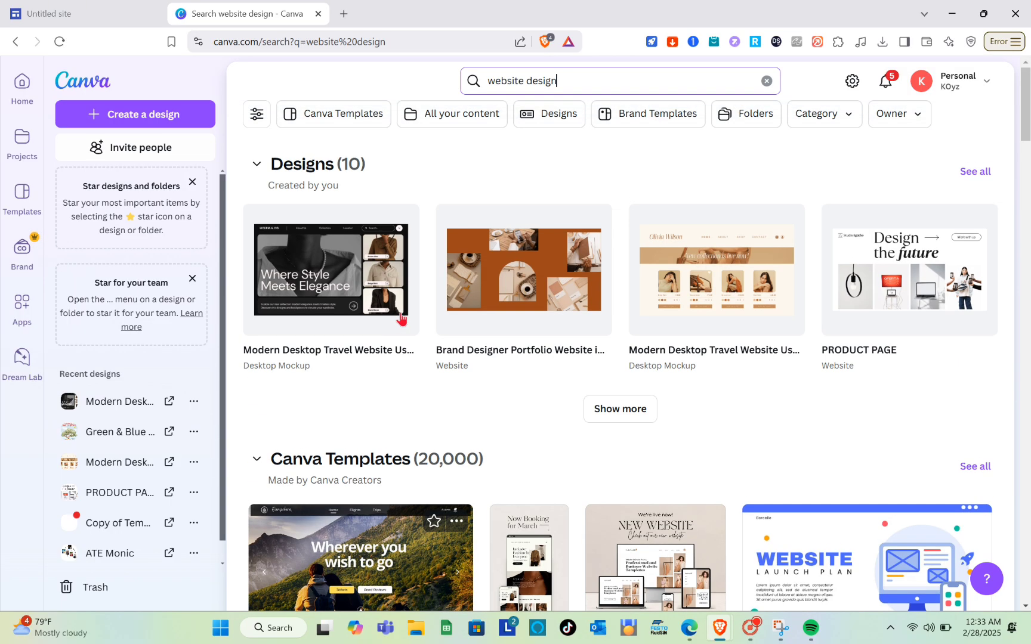
scroll(508, 363, down, 10)
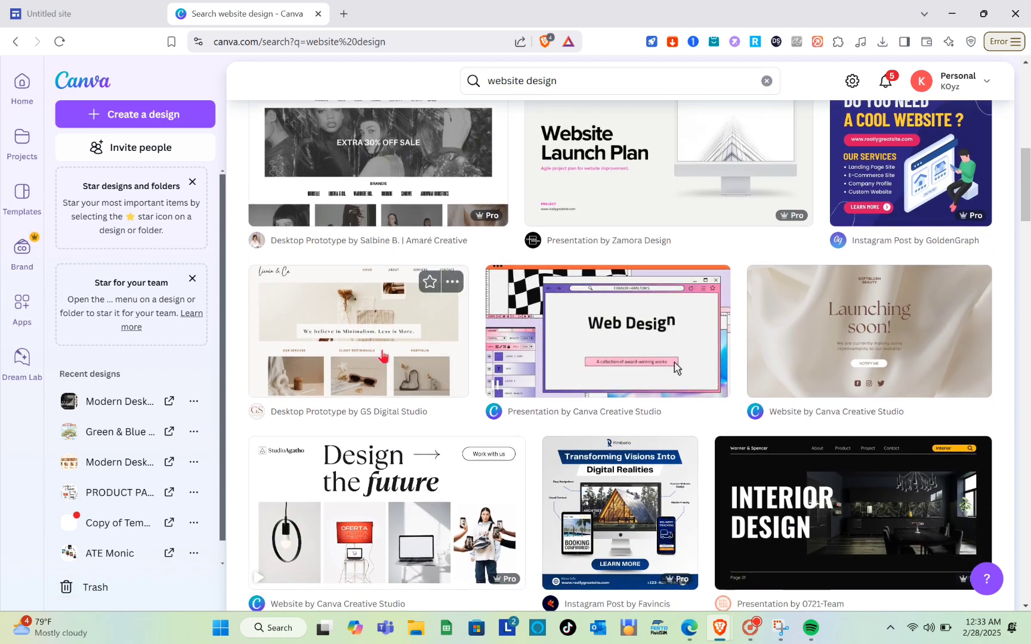
click(383, 356)
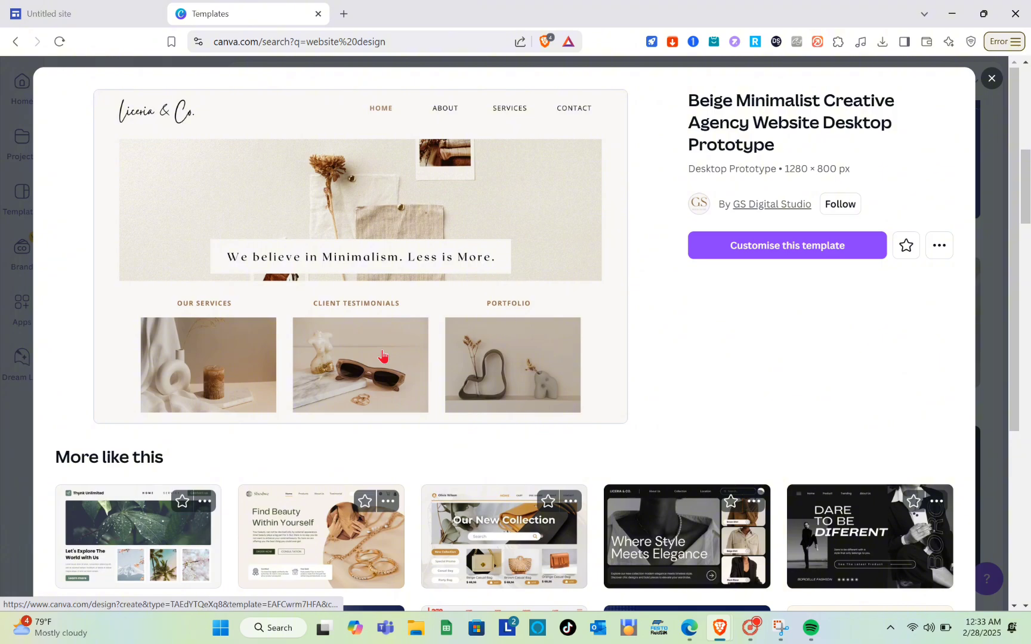
scroll(472, 358, down, 5)
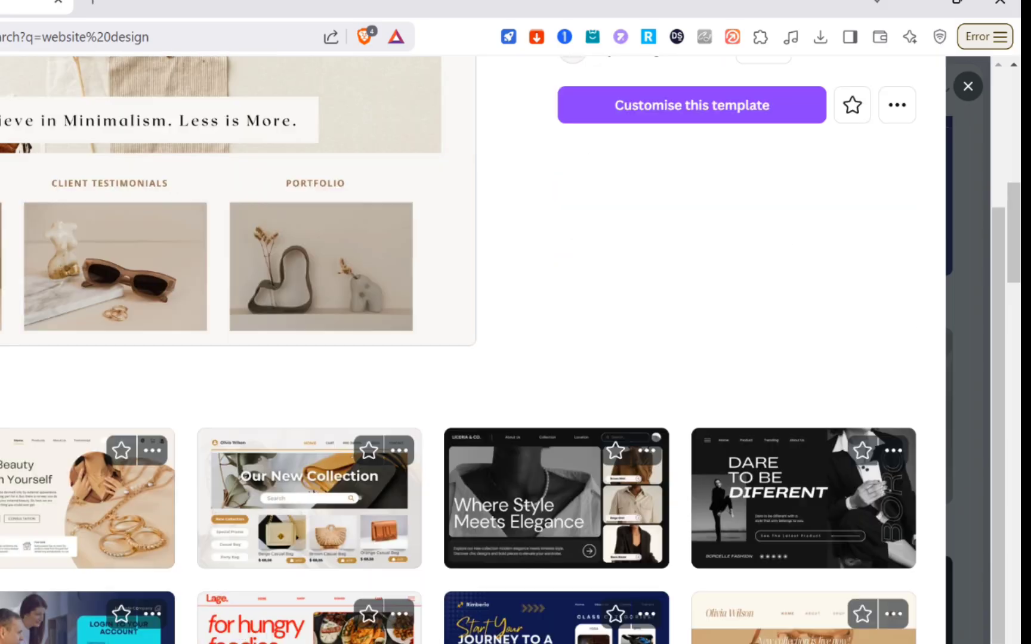
scroll(471, 358, up, 5)
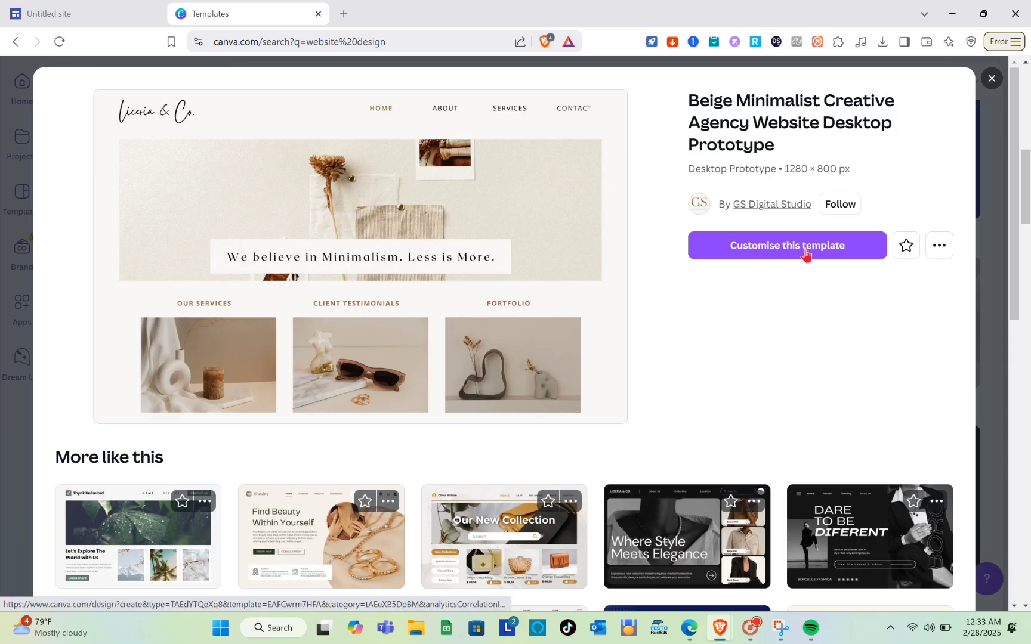
click(716, 315)
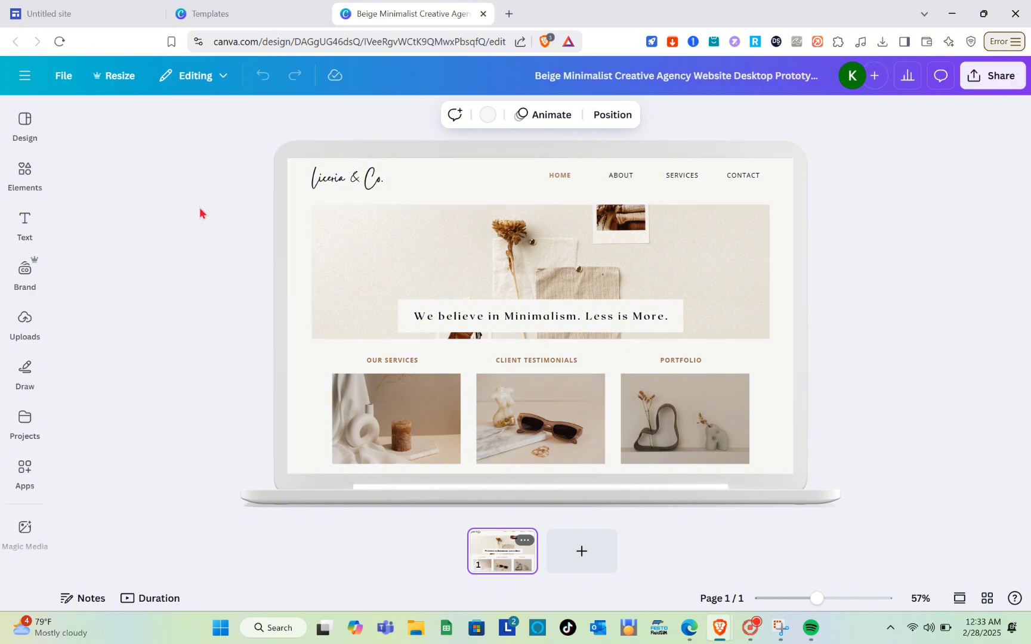
Try the Black Pink landing page, Navy business, Dark Blue and Green travel, and Black White fashion templates on the design
click(18, 137)
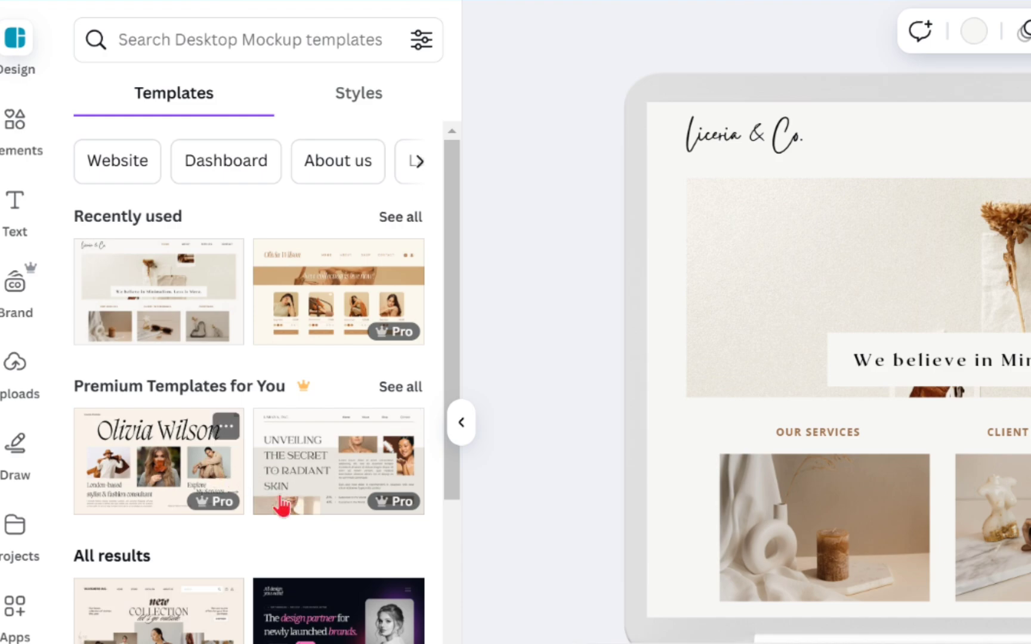
click(338, 614)
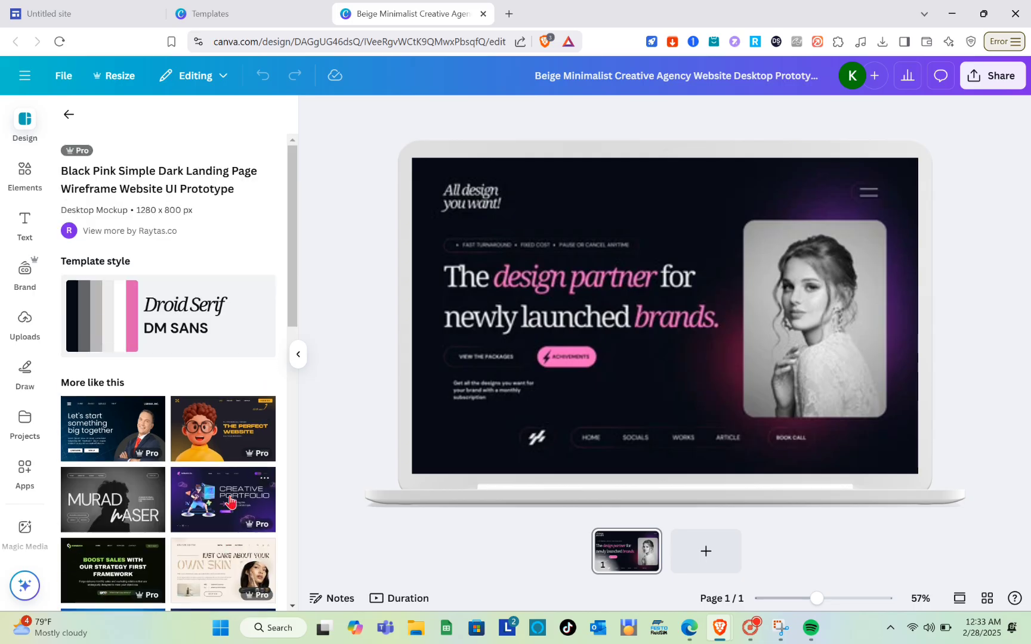
click(127, 417)
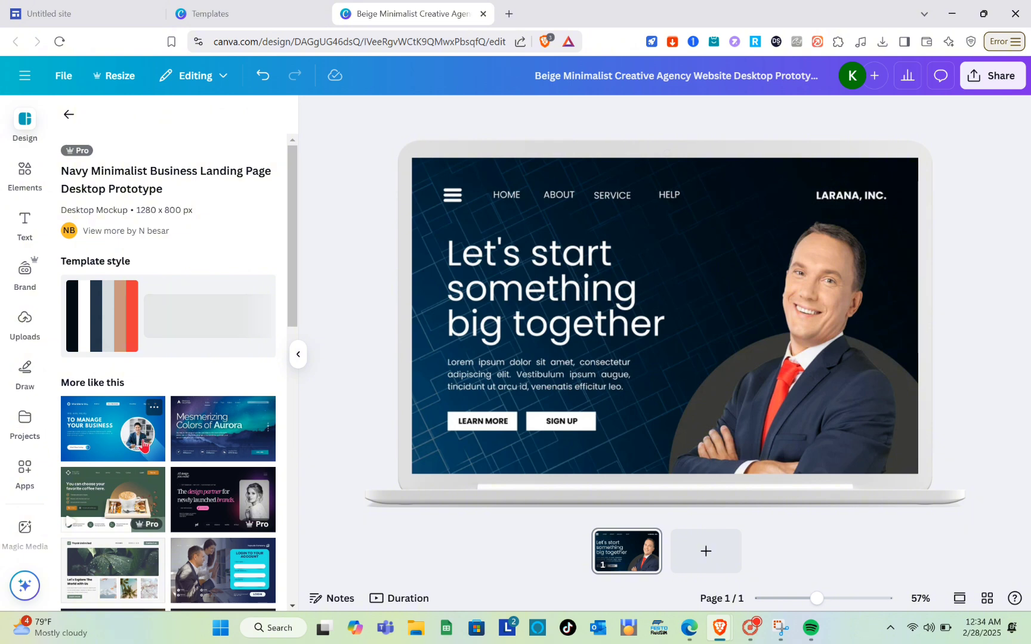
click(226, 442)
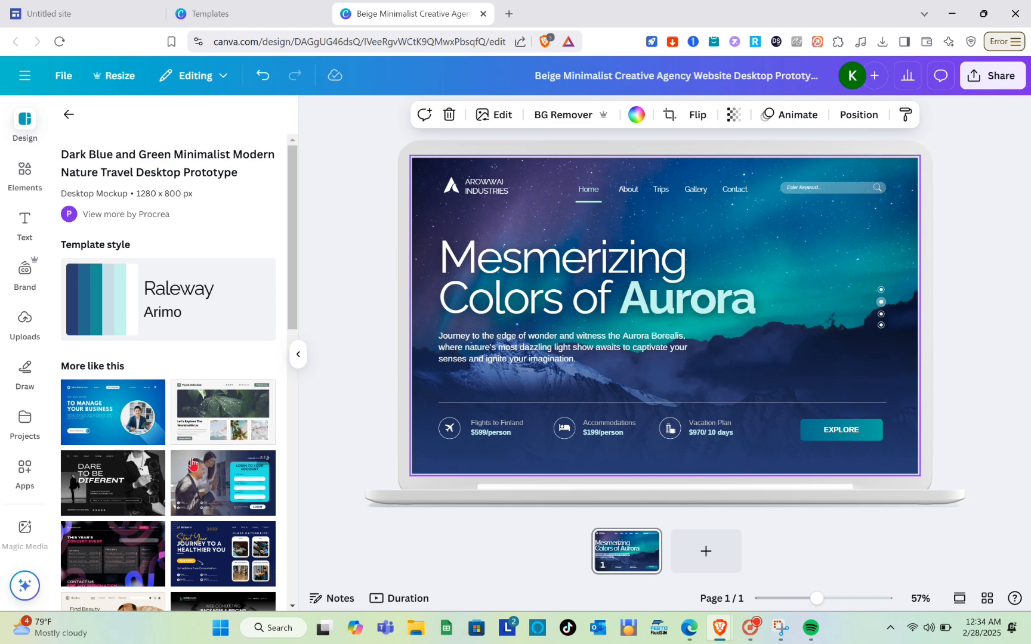
scroll(208, 445, down, 5)
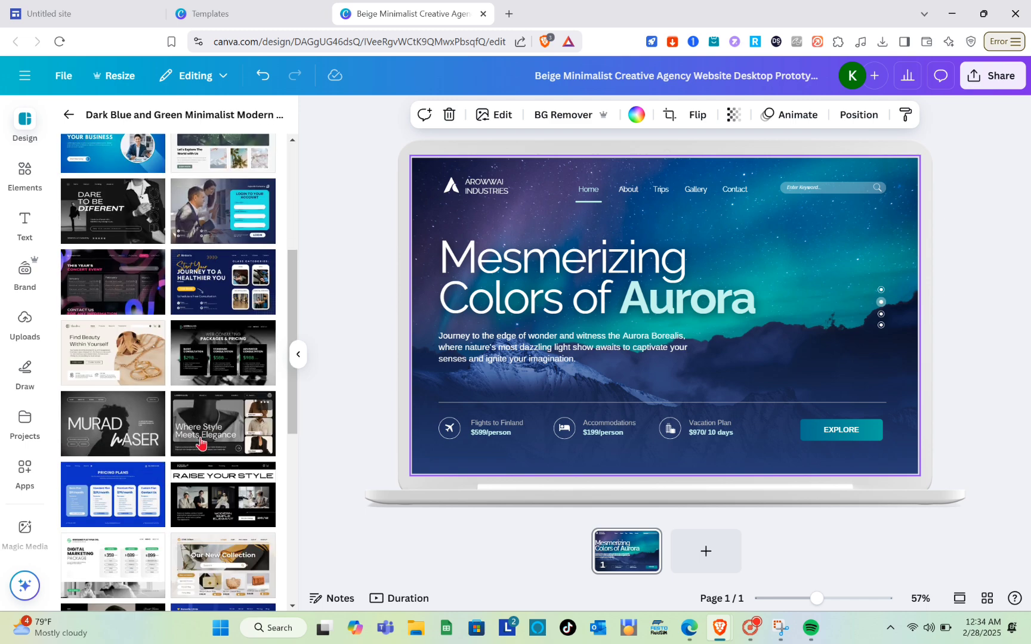
click(201, 442)
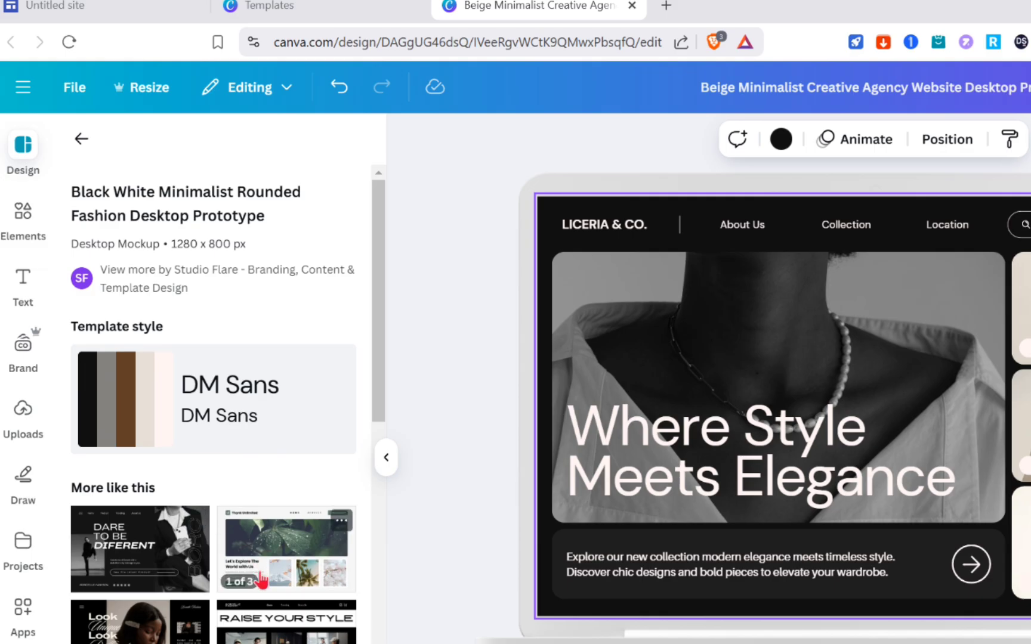
Apply all 3 pages of the Green and White Modern Landing Page Wireframe template and look through each page
click(260, 574)
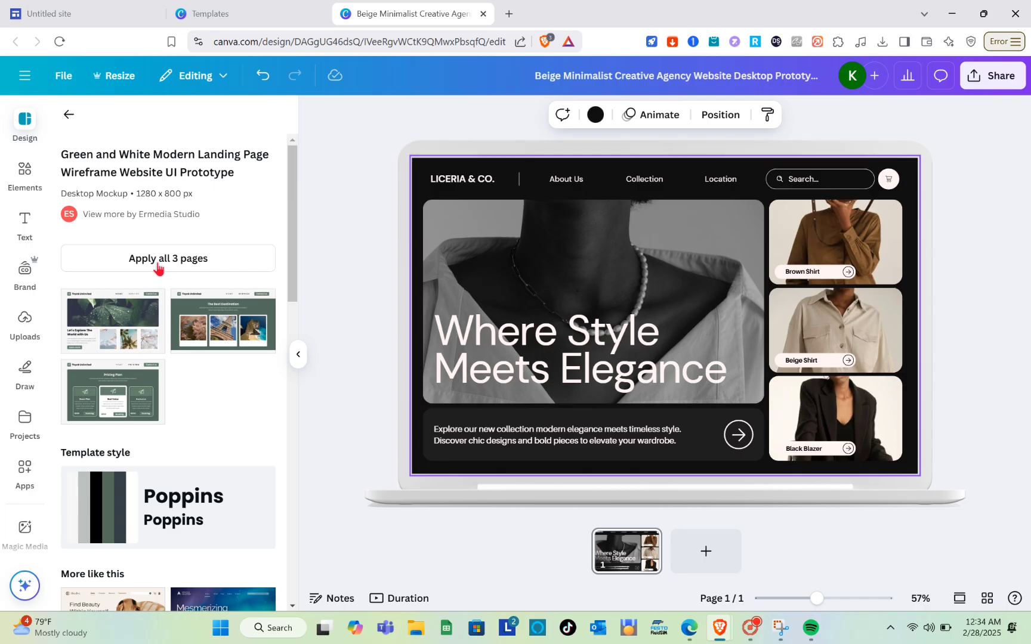
click(158, 262)
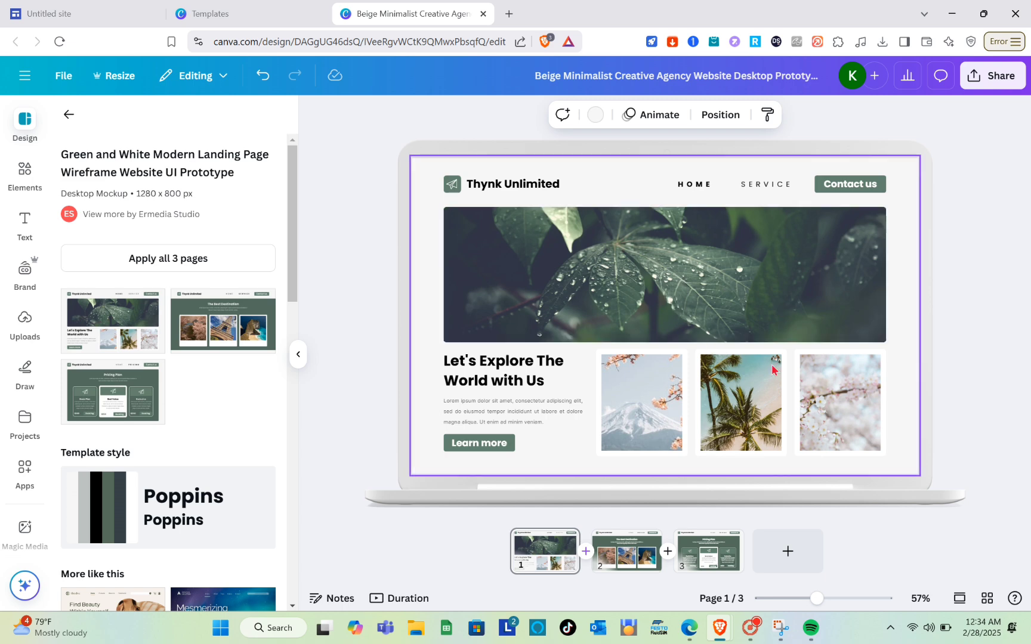
click(629, 544)
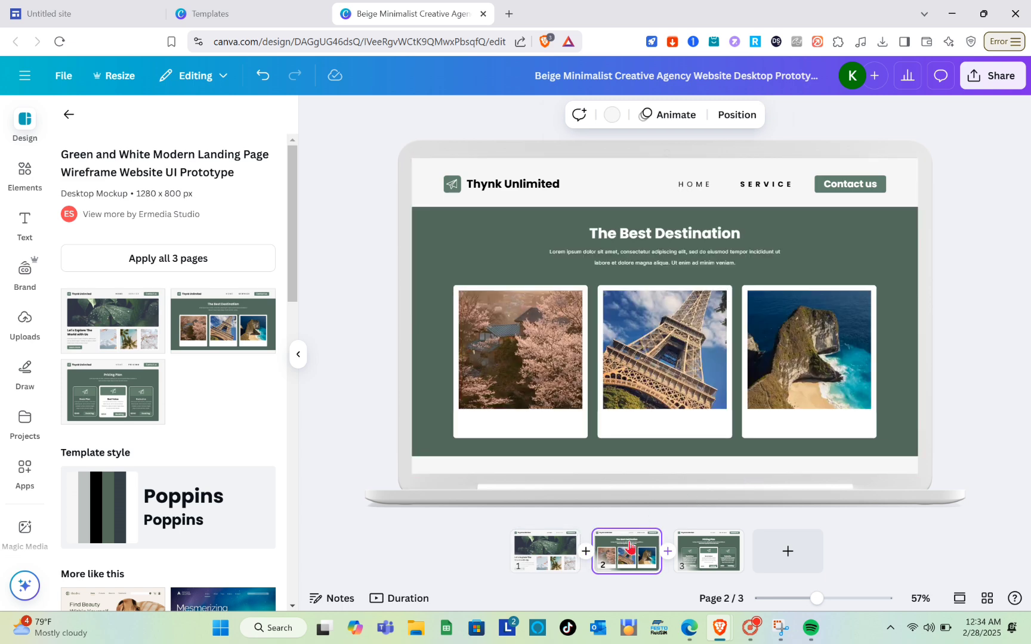
click(684, 561)
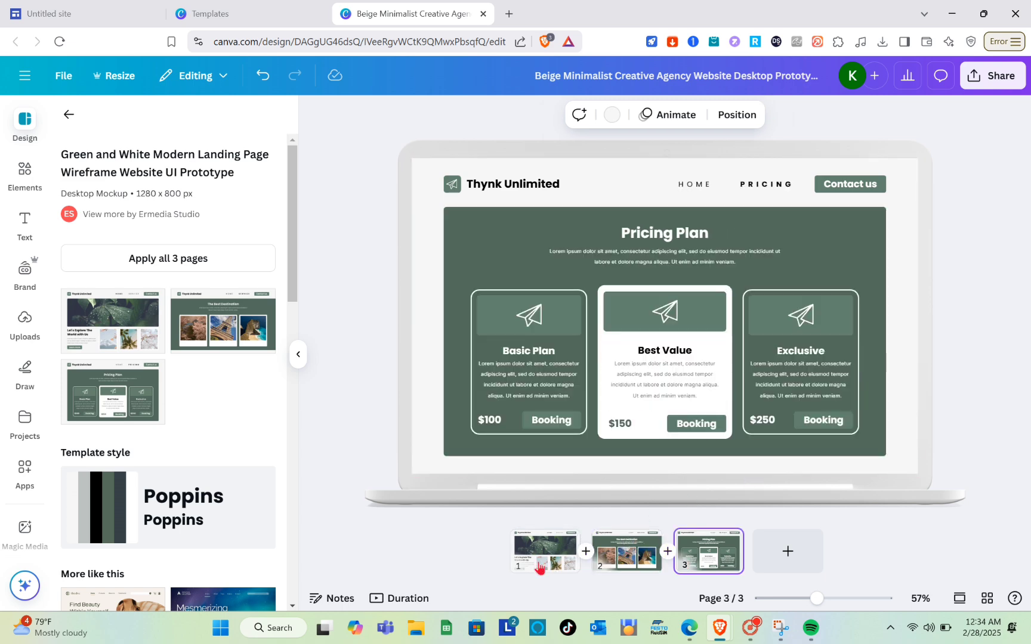
click(540, 567)
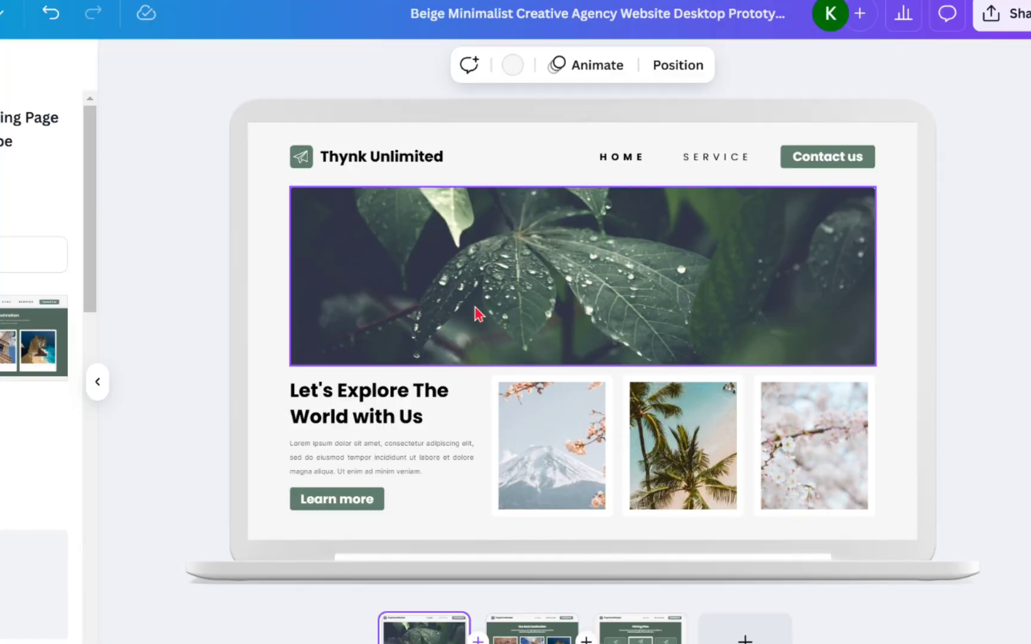
Examine how the heading and leaf banner image on page 1 can be edited and linked, and look through the other pages
click(477, 313)
double_click(380, 395)
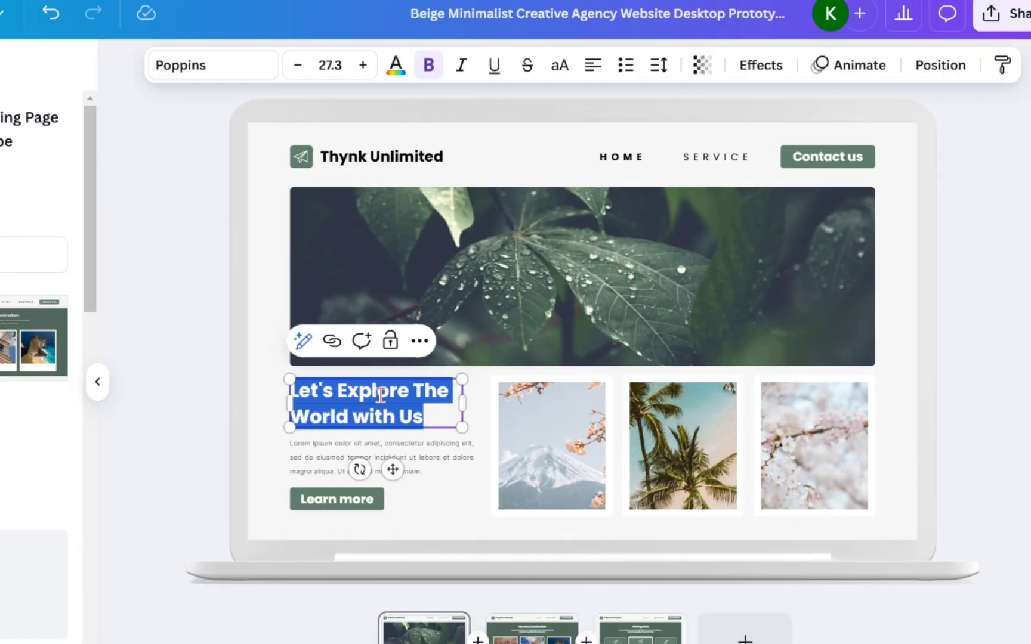
shift+click(381, 395)
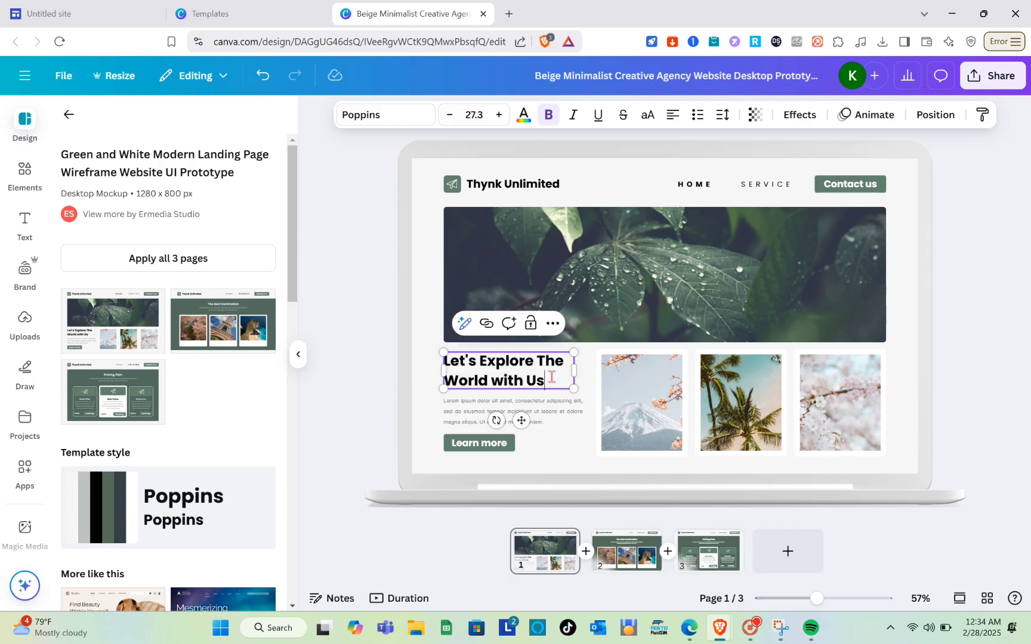
shift+click(420, 410)
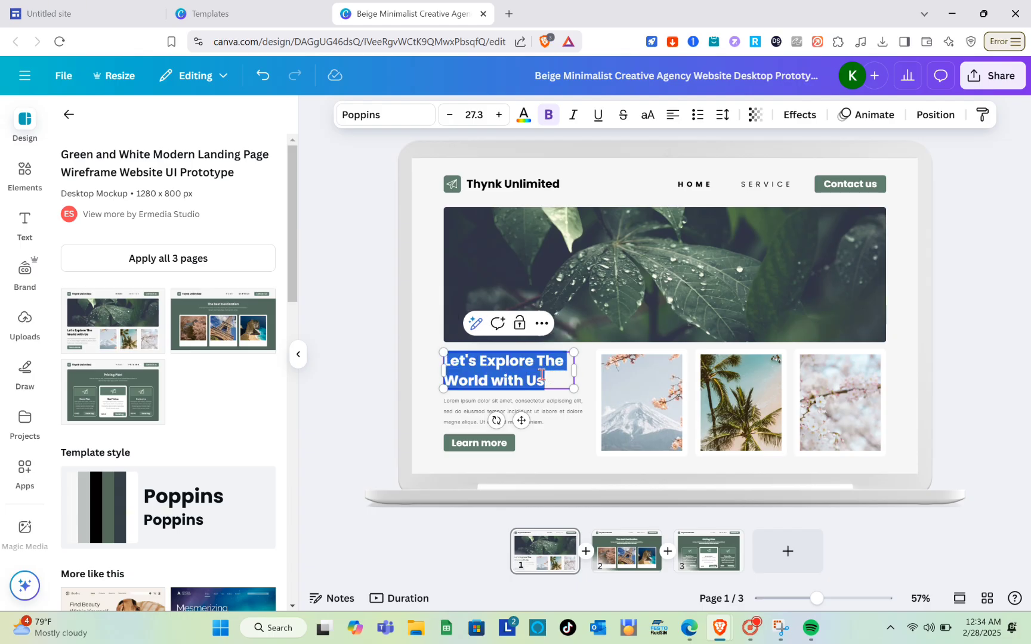
click(599, 296)
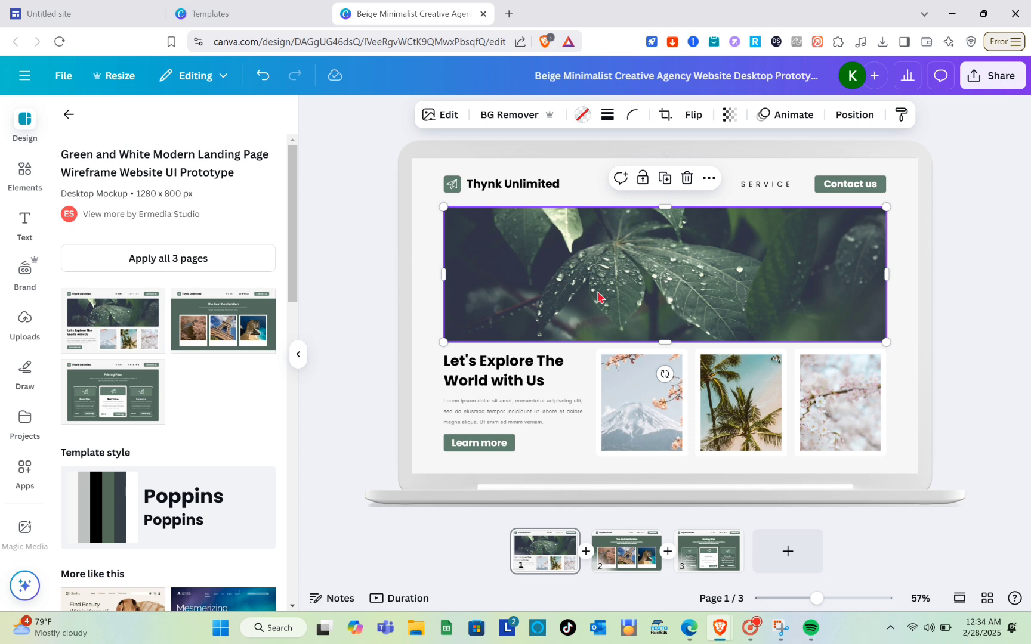
click(708, 179)
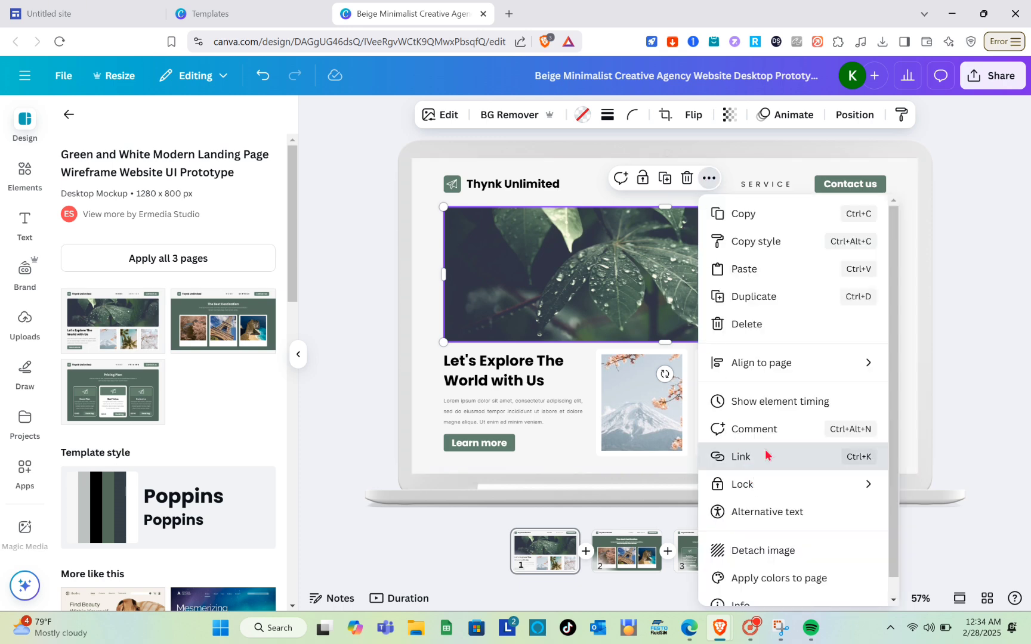
click(764, 457)
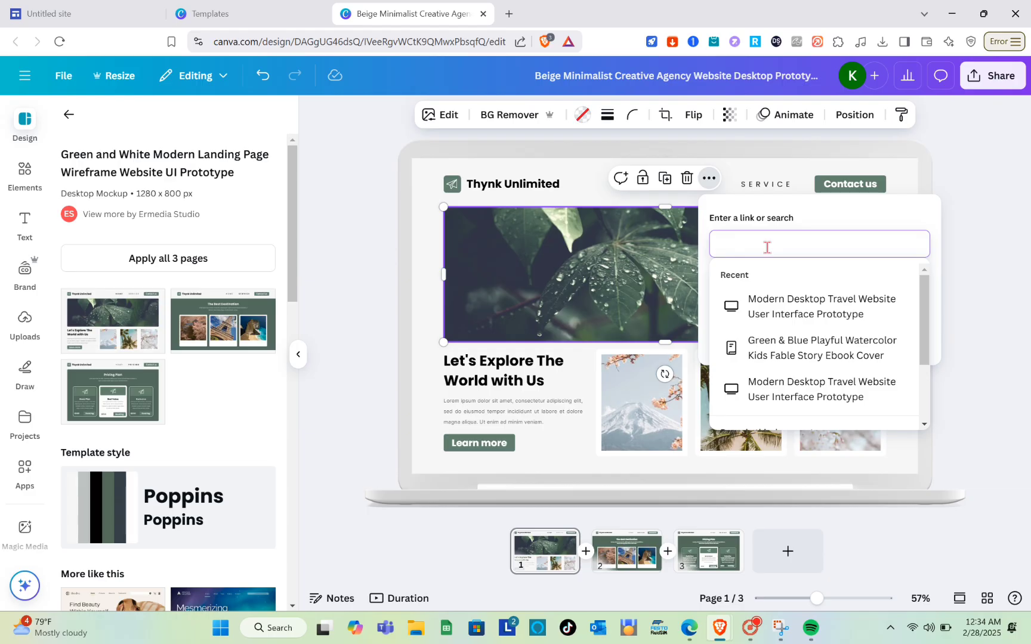
click(985, 255)
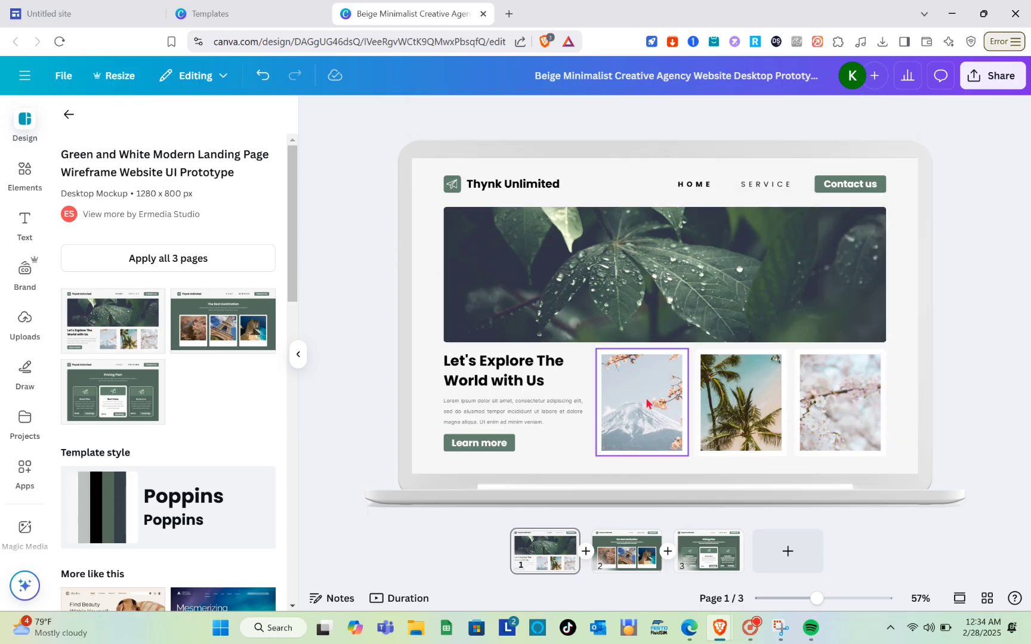
scroll(641, 486, down, 2)
scroll(647, 488, down, 2)
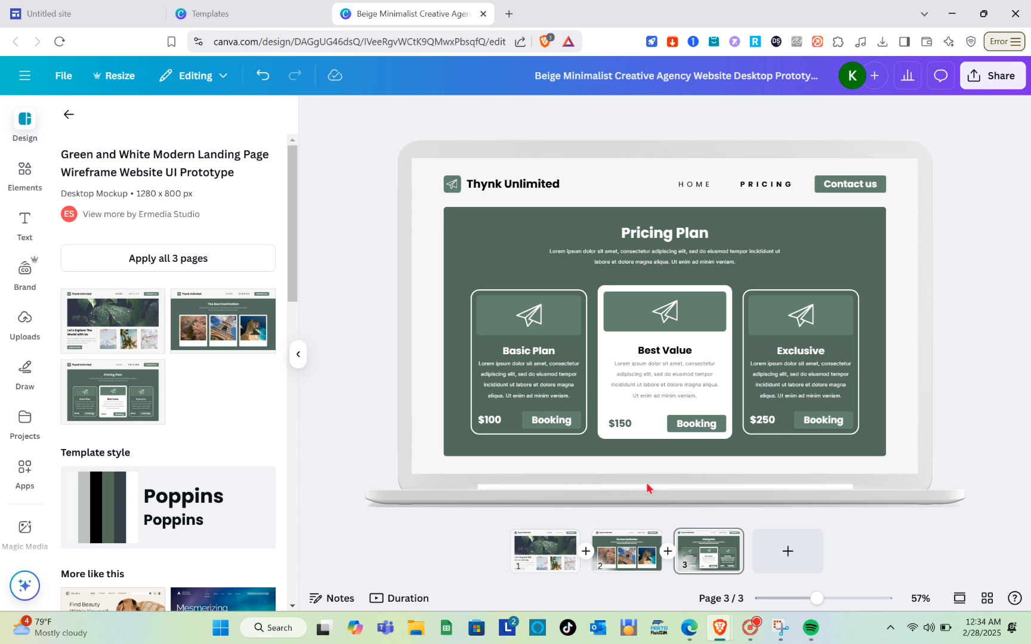
scroll(648, 488, up, 4)
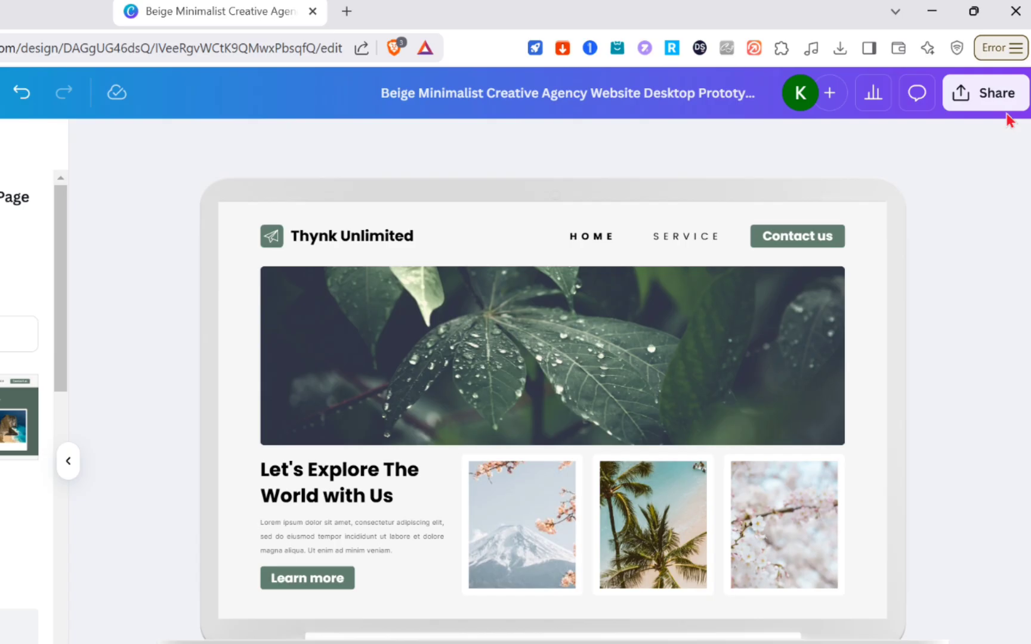
Generate an embed for the design through its sharing options and copy the HTML embed code
click(1005, 87)
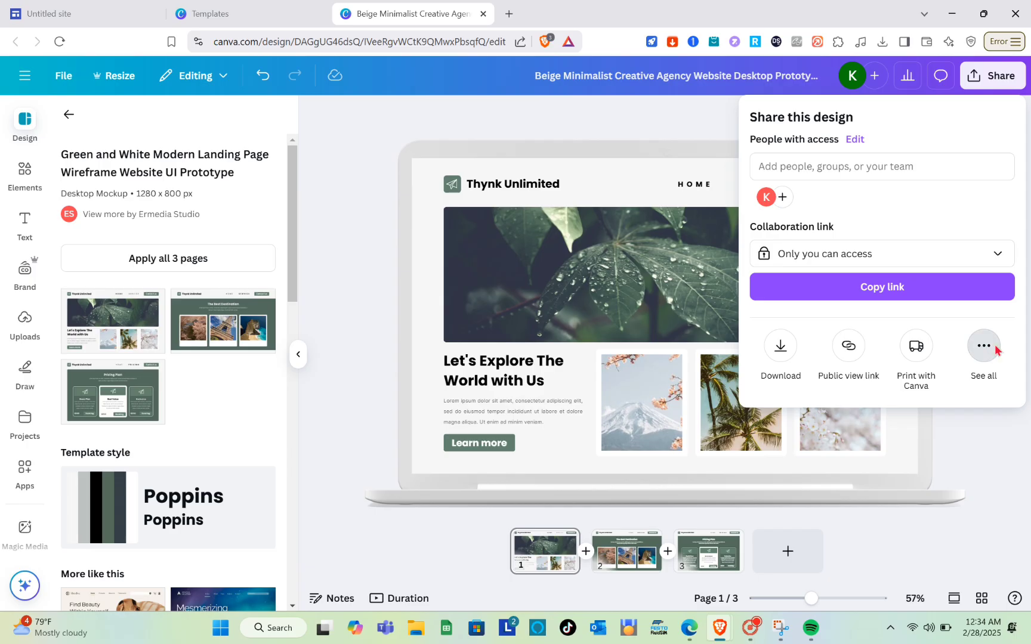
click(969, 468)
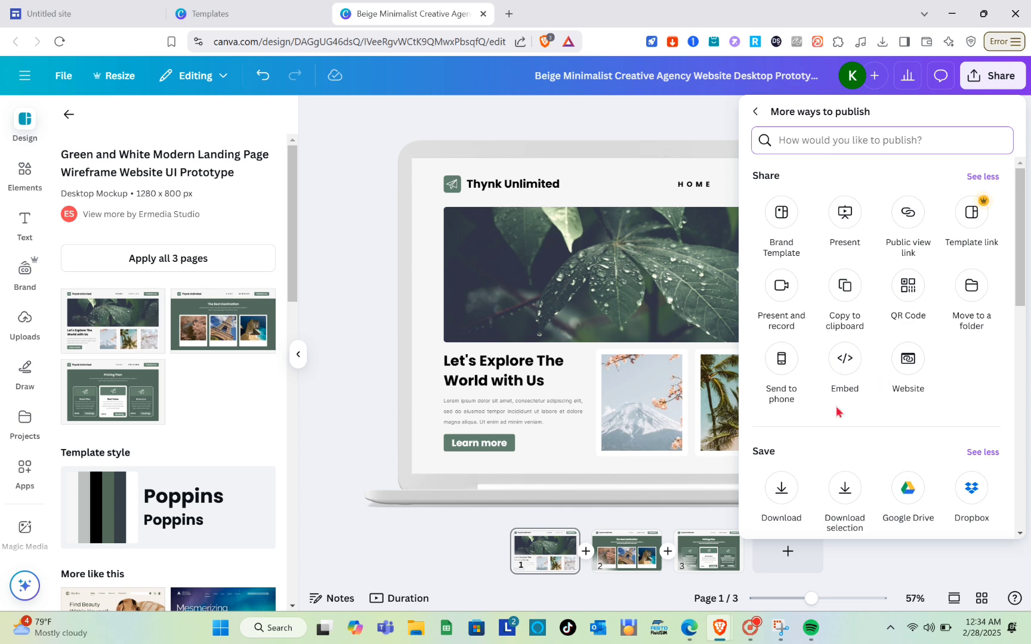
click(832, 358)
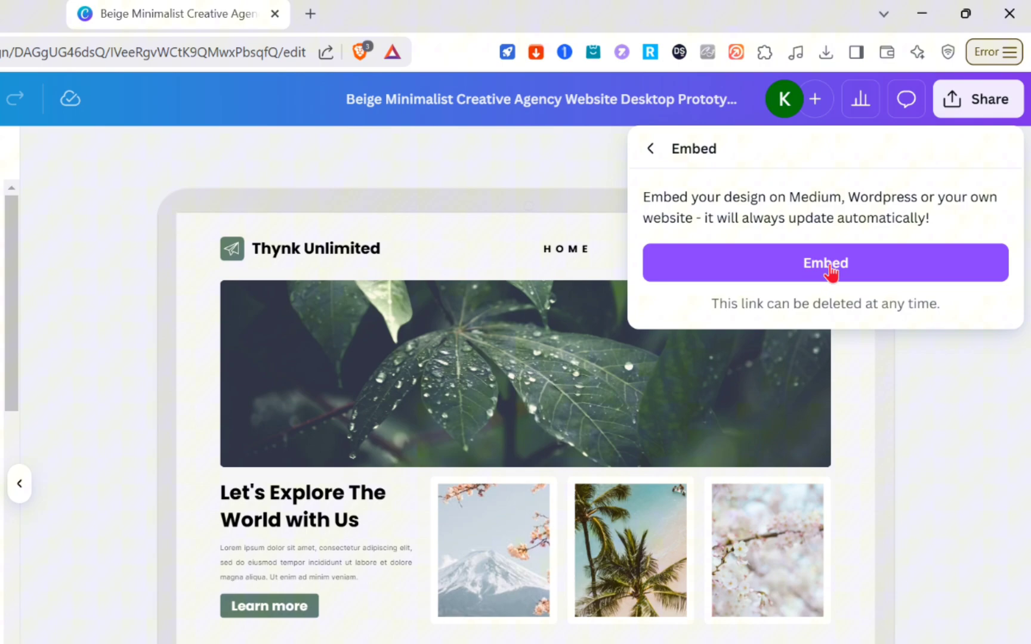
click(884, 199)
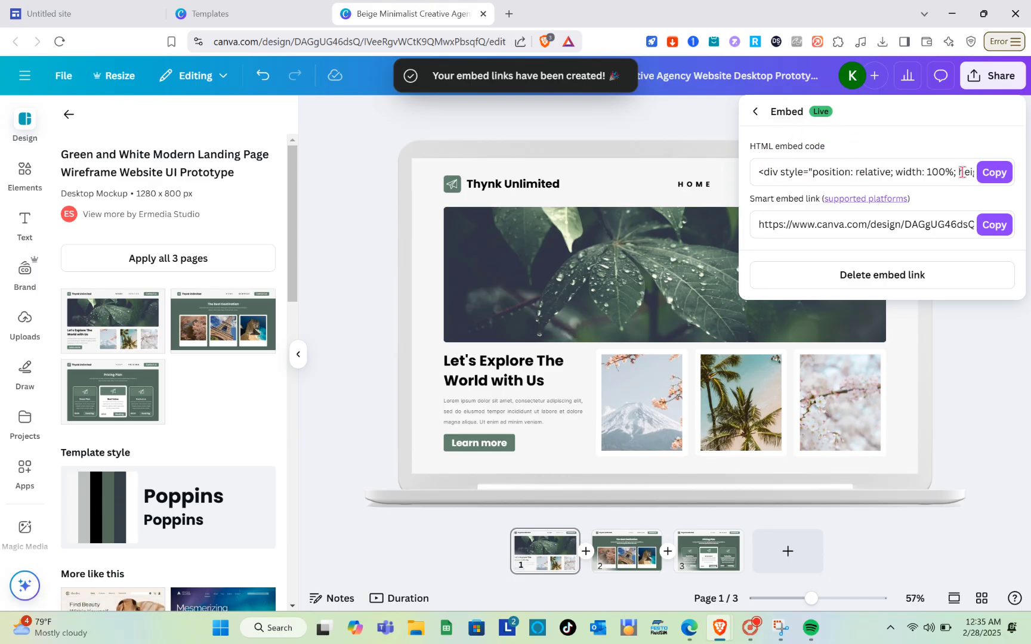
click(987, 180)
Switch to the untitled Google Sites page and insert the Canva design using the copied HTML embed code
click(136, 7)
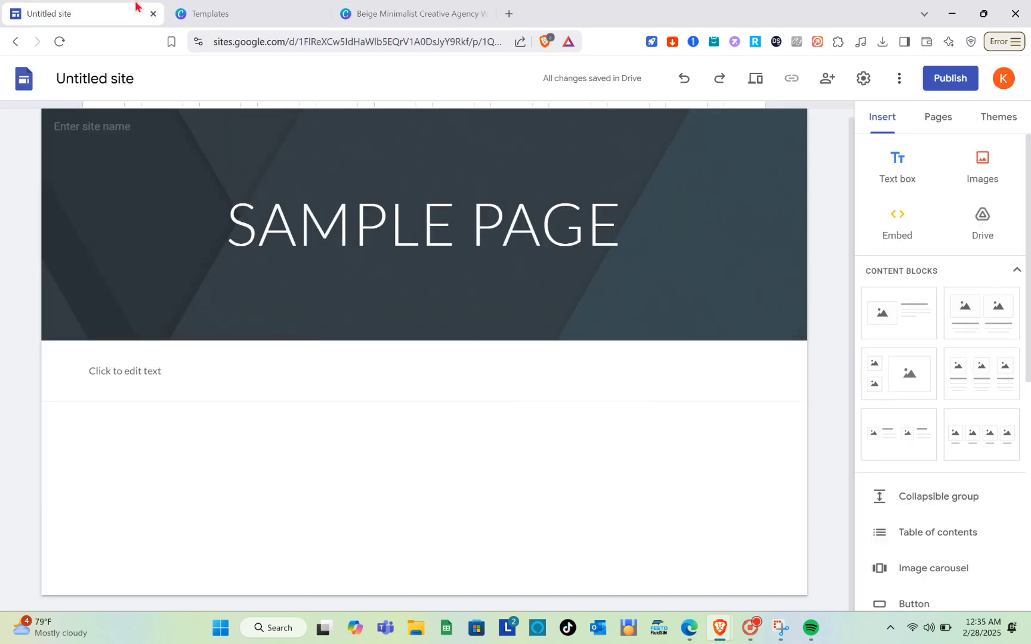
click(196, 383)
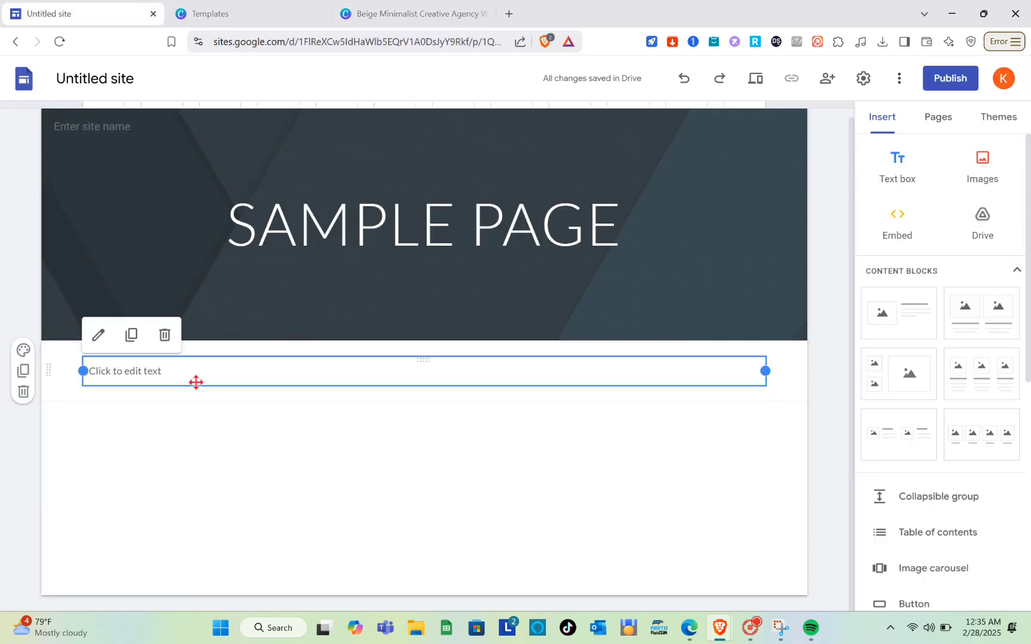
click(193, 398)
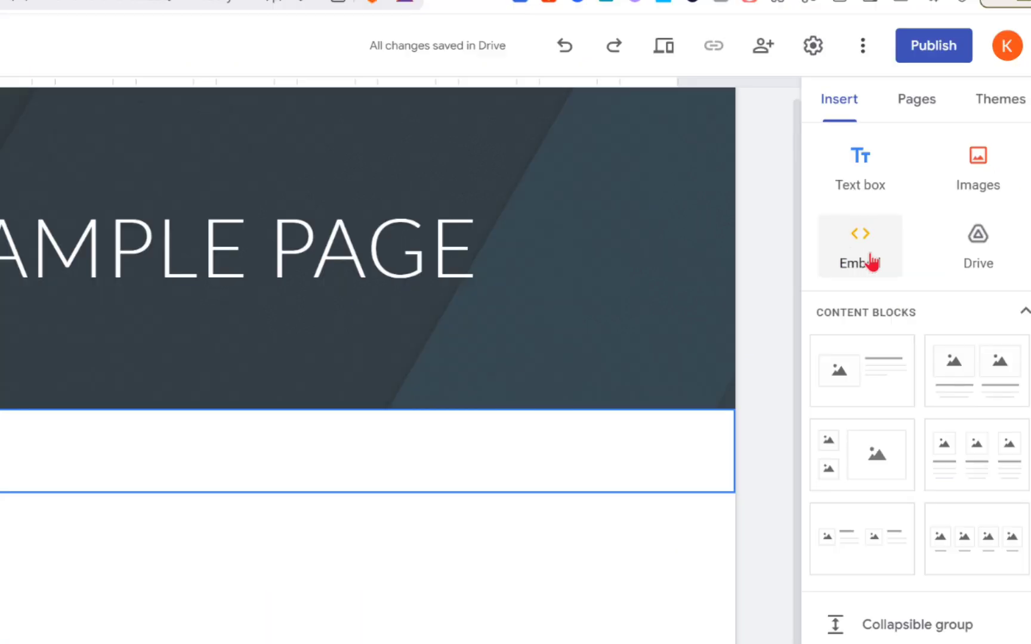
click(872, 262)
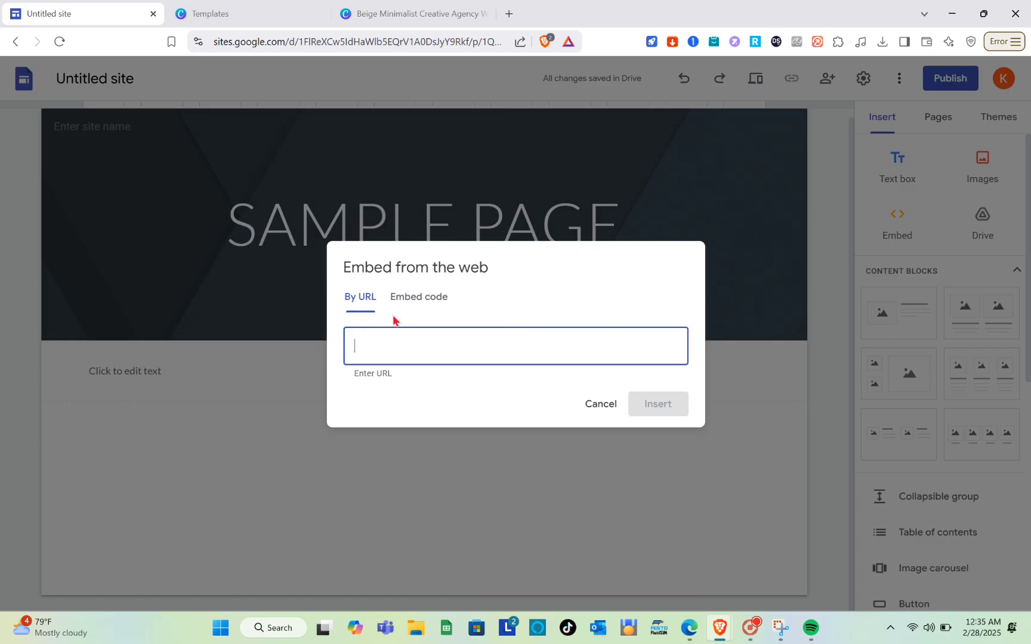
click(441, 308)
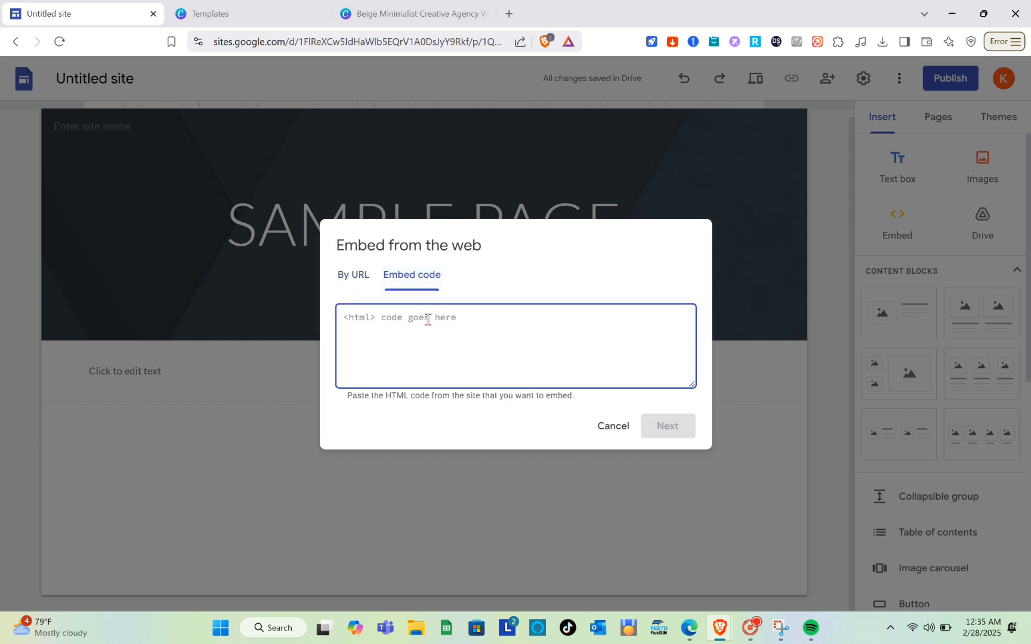
key(ctrl+v)
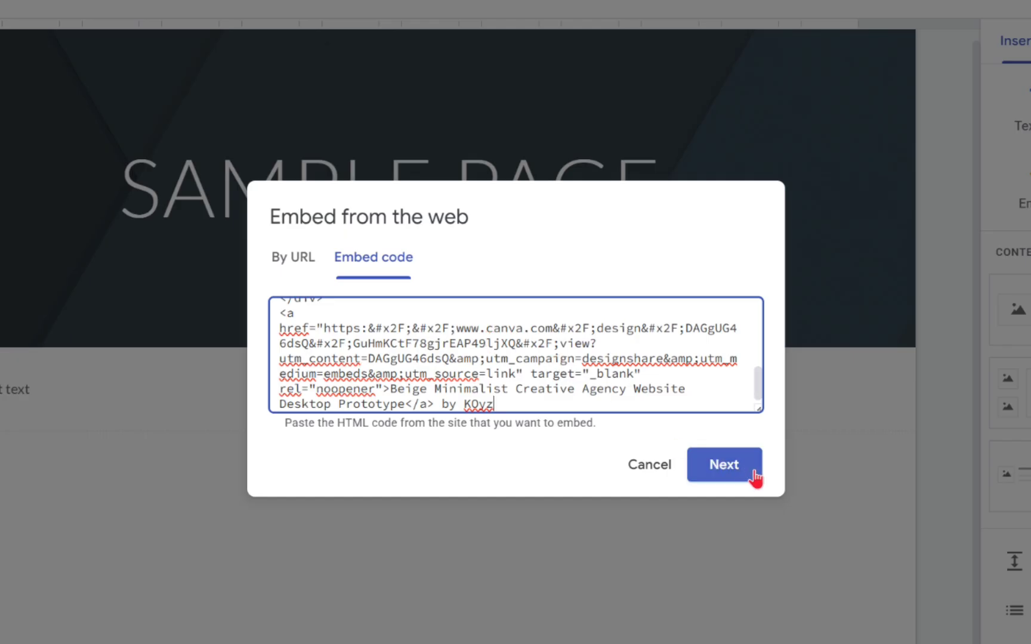
click(754, 476)
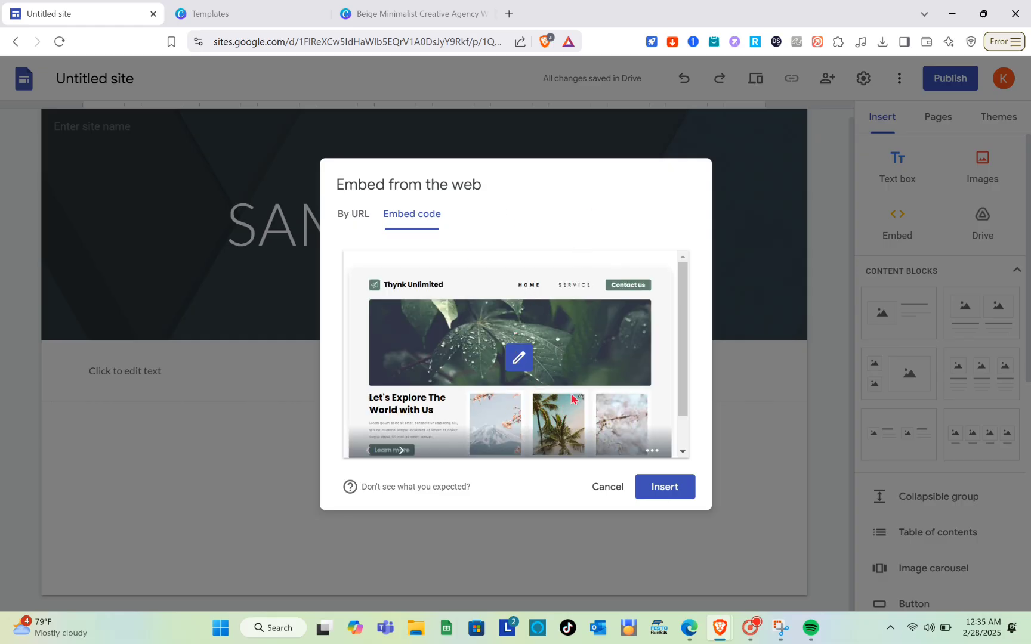
click(663, 488)
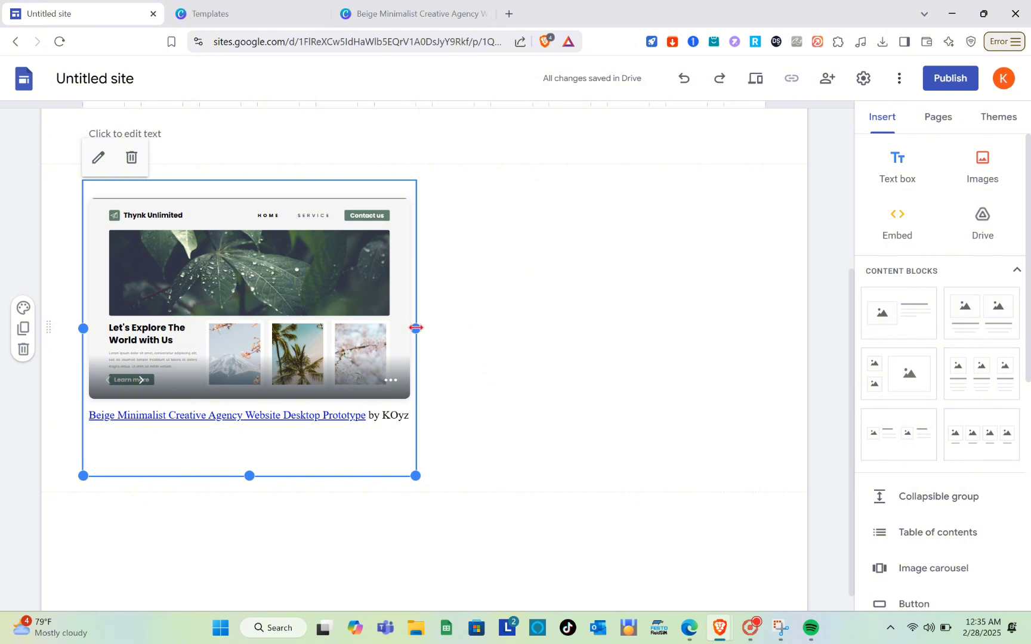
Enlarge the embedded design to the full content width and extend its height to show the whole first page
drag(416, 327, 798, 347)
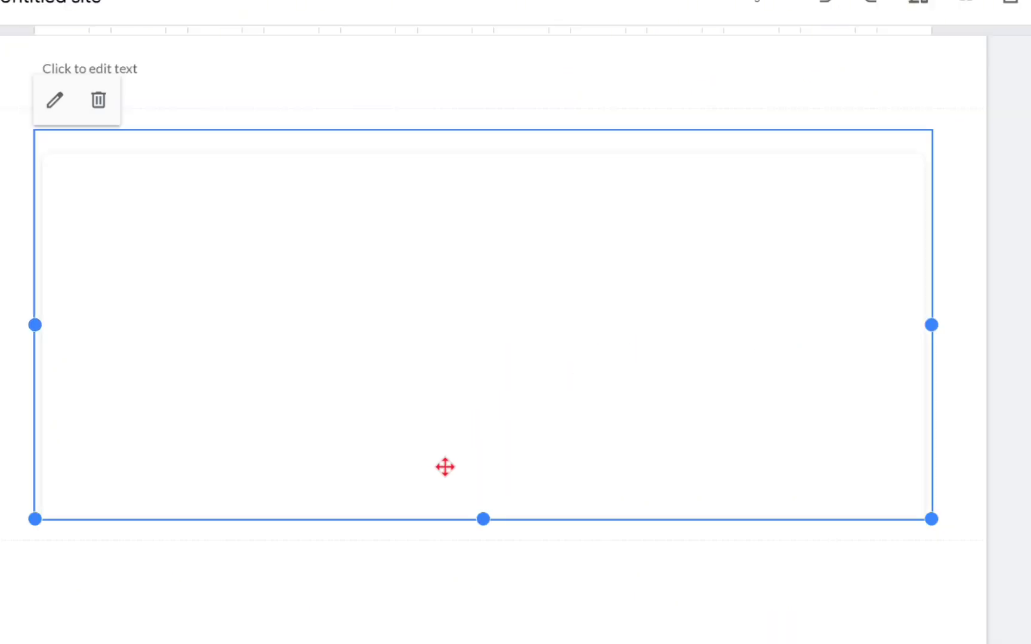
scroll(445, 467, down, 1)
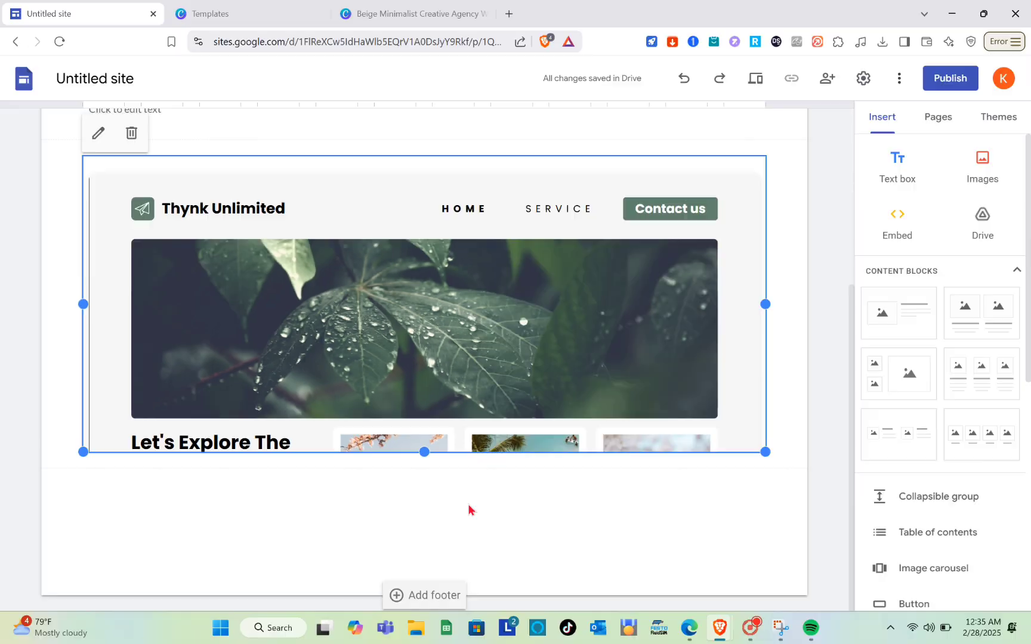
drag(424, 453, 425, 599)
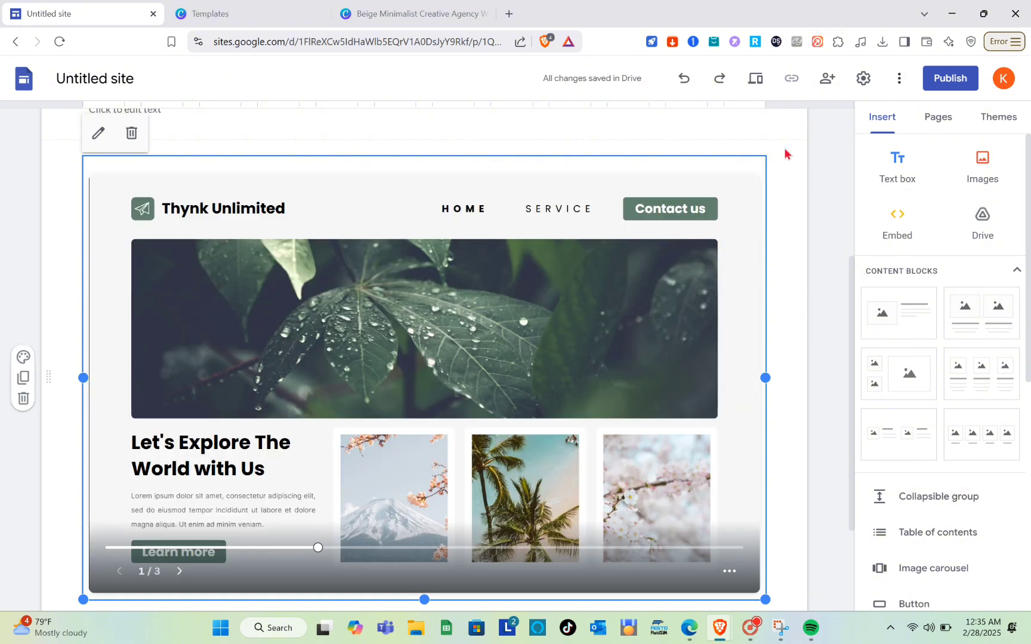
double_click(785, 154)
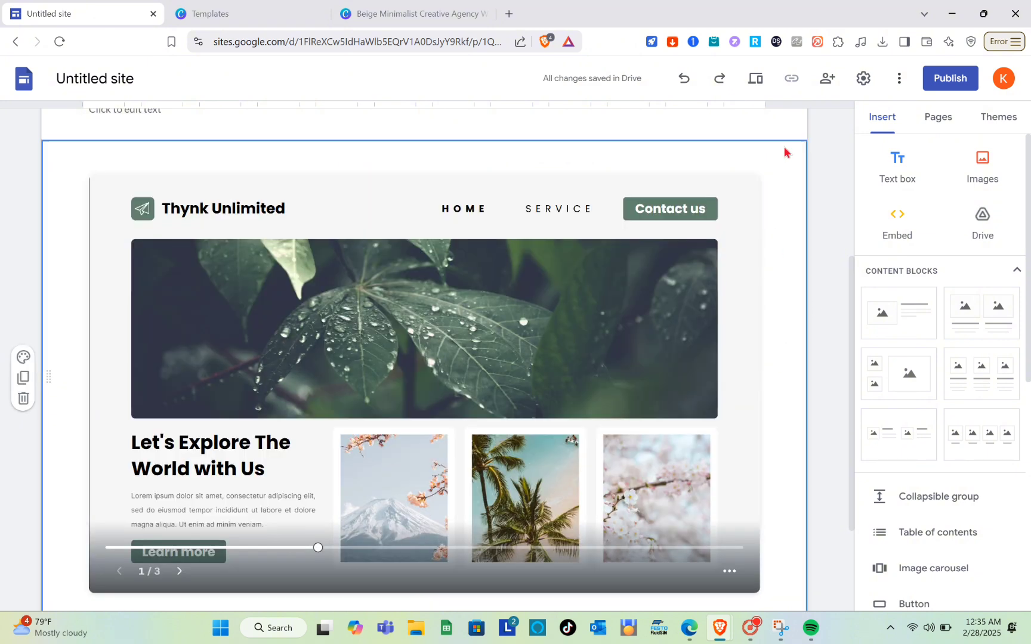
Review the site page from the header down to the empty area below the embedded design
scroll(603, 302, down, 2)
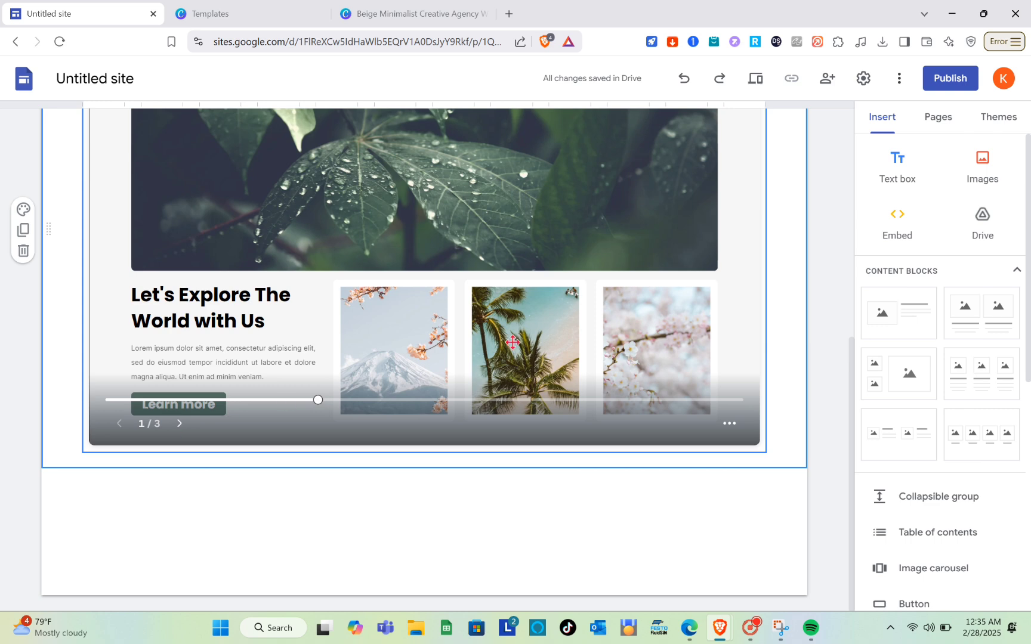
scroll(512, 341, up, 5)
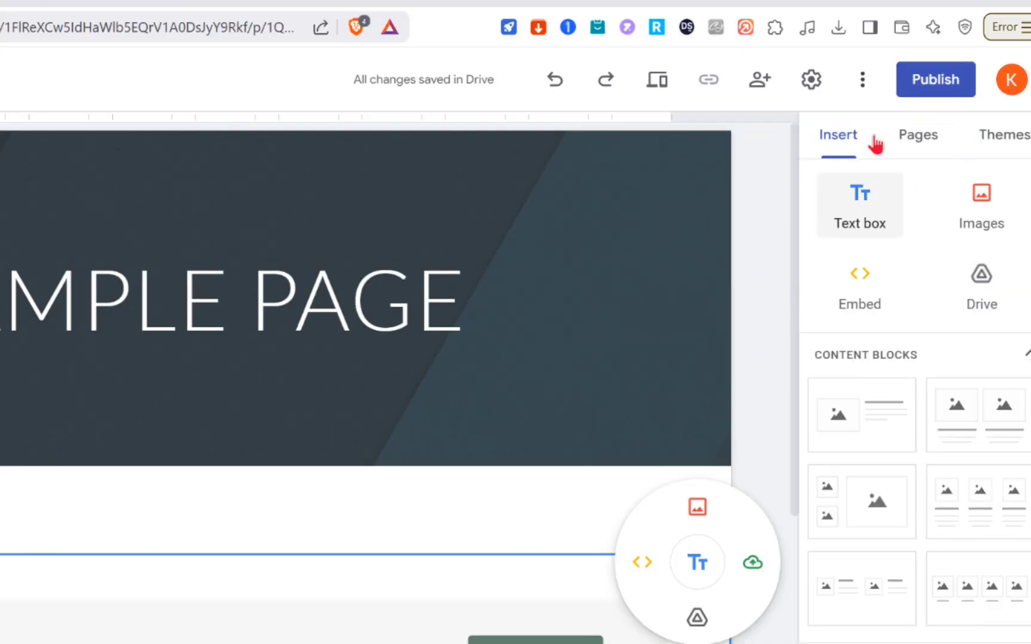
click(863, 87)
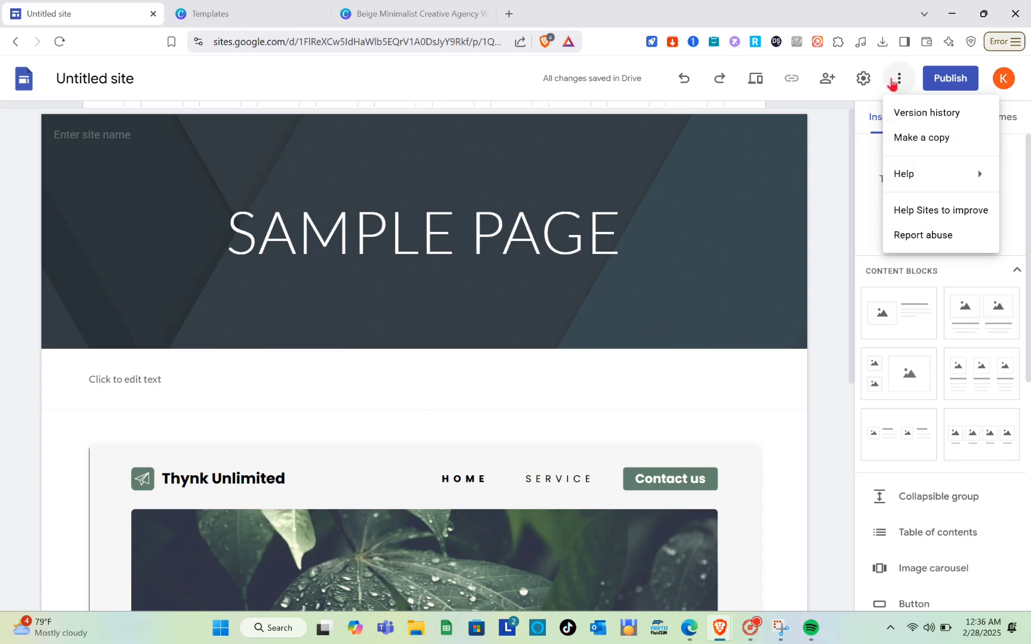
click(852, 87)
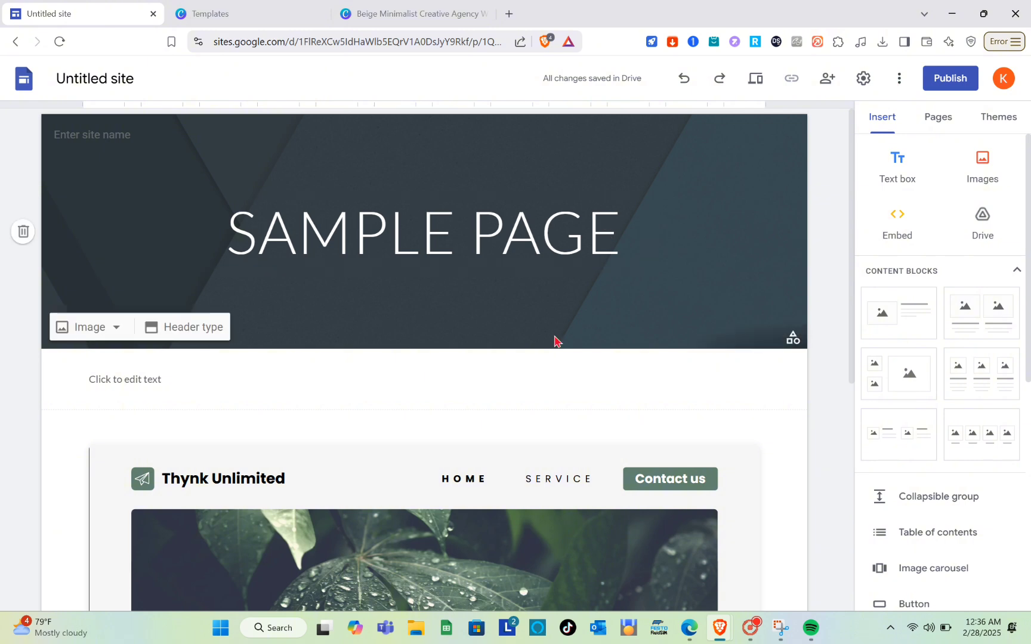
scroll(554, 340, down, 6)
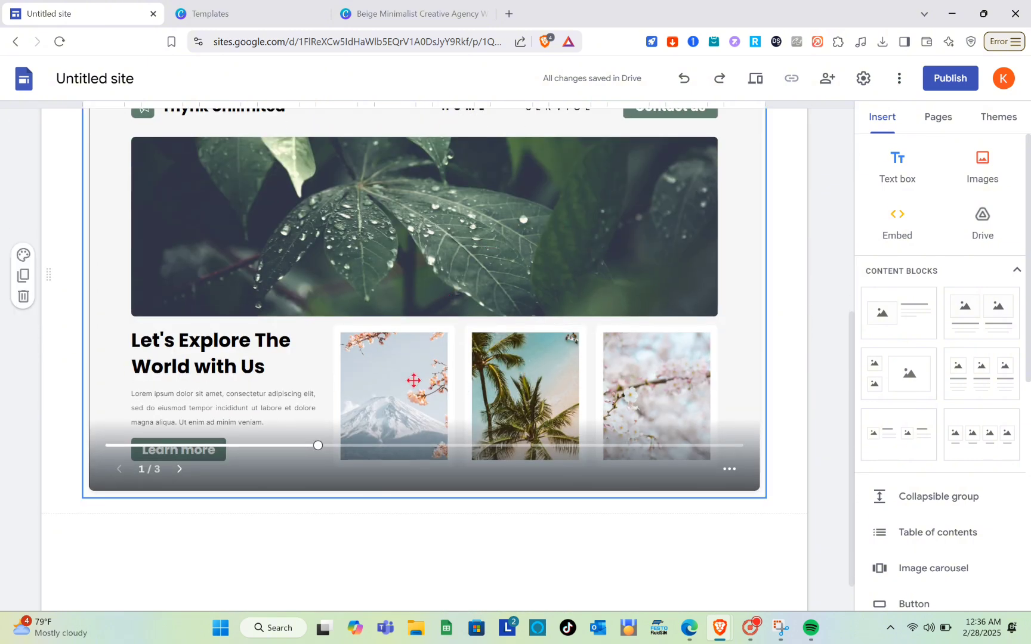
click(413, 380)
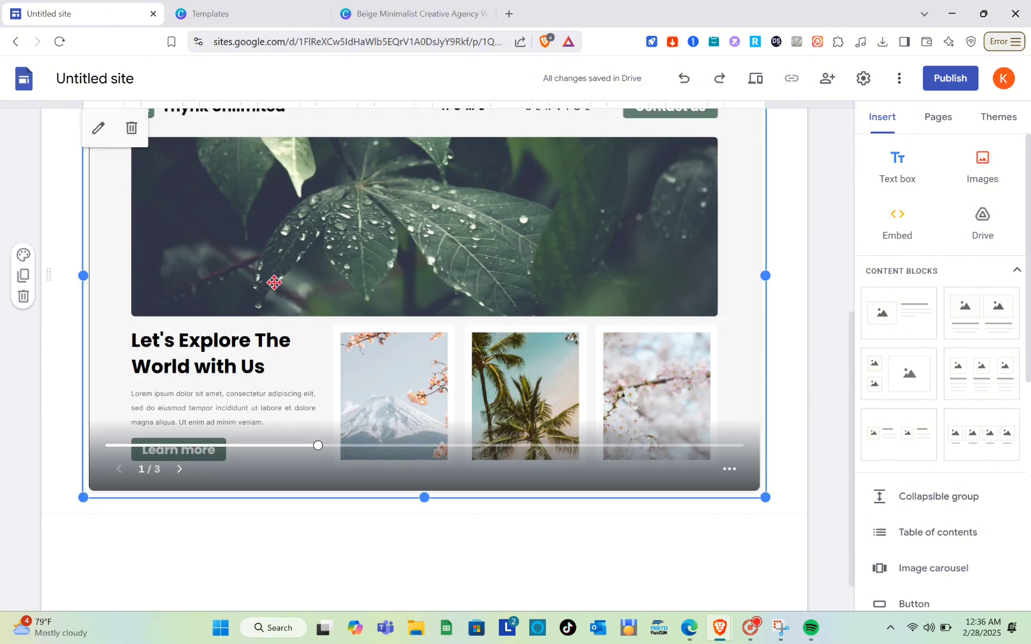
scroll(274, 282, down, 1)
click(287, 495)
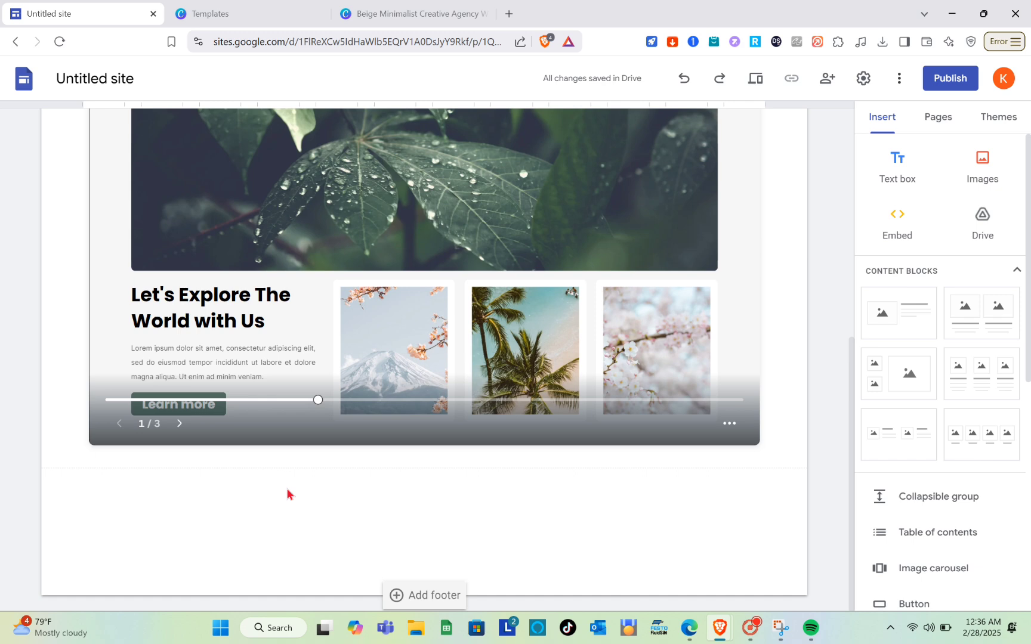
Add an empty text box below the embedded design and publish the site with the account's username as its web address
click(895, 175)
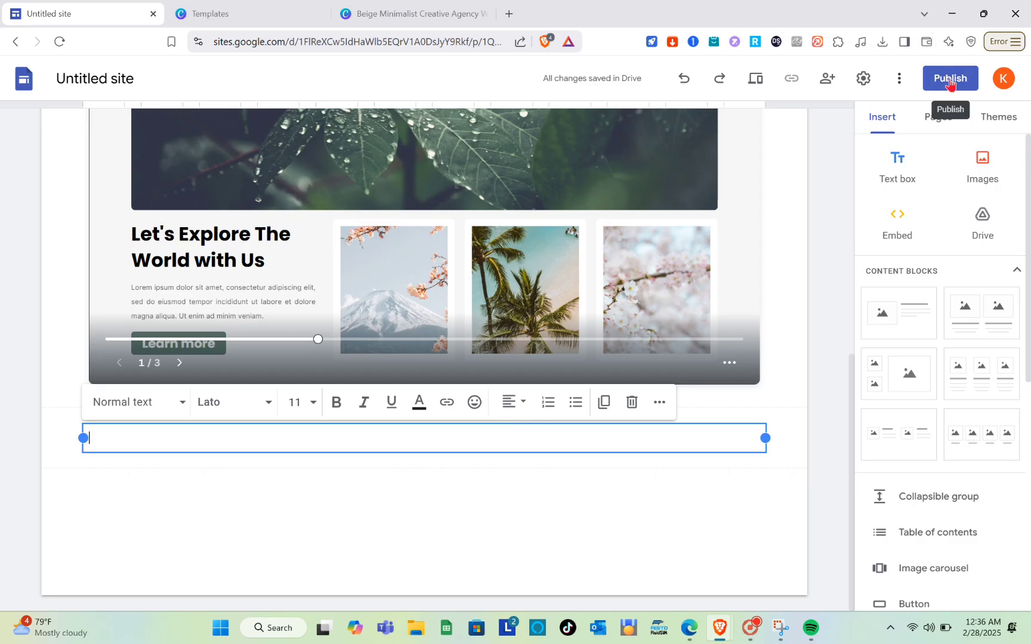
click(921, 107)
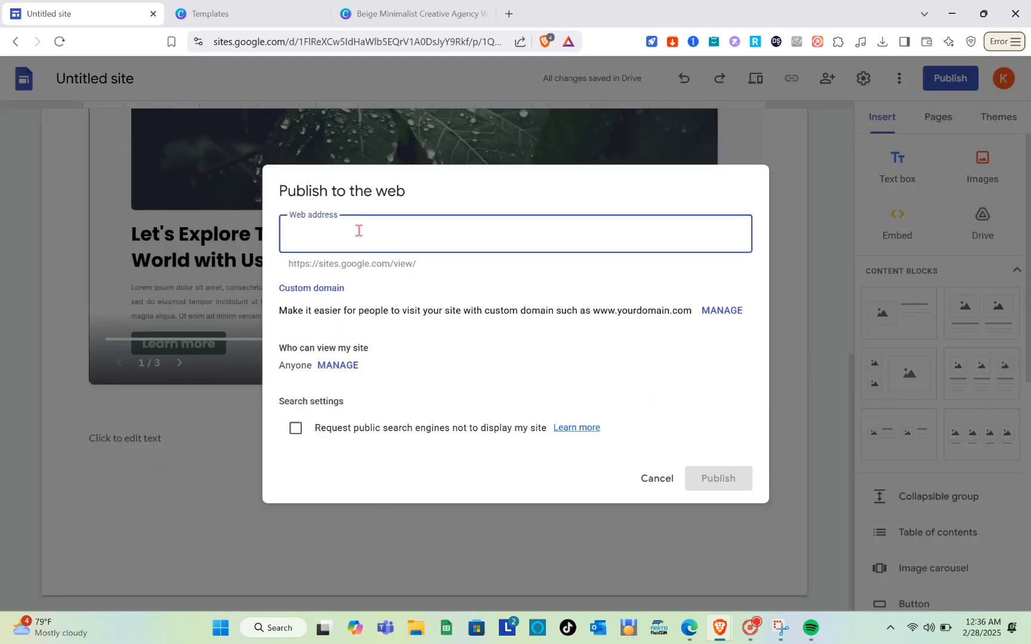
text(koyz)
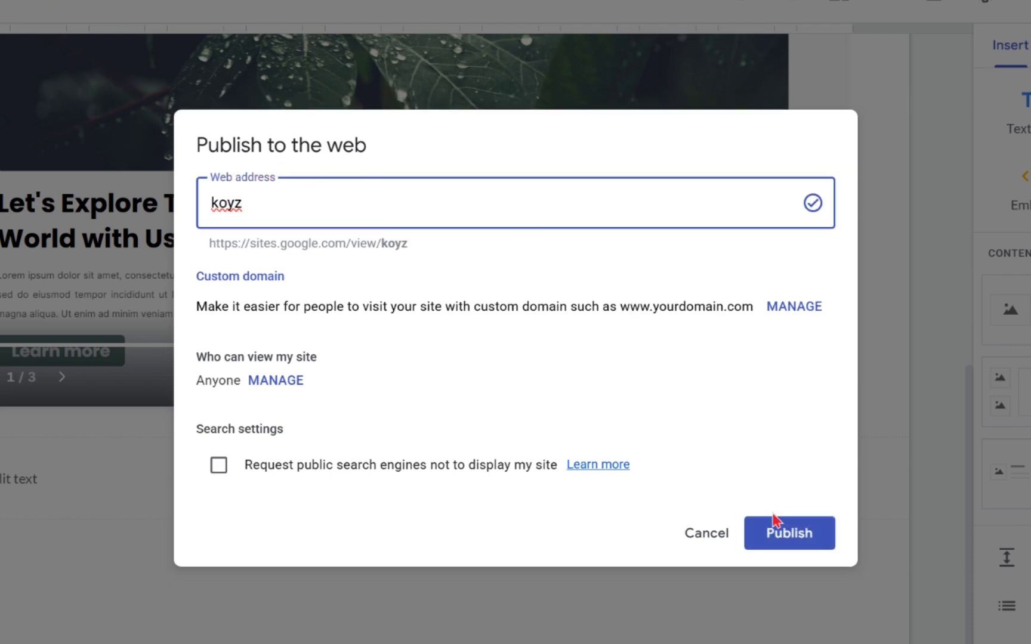
click(795, 543)
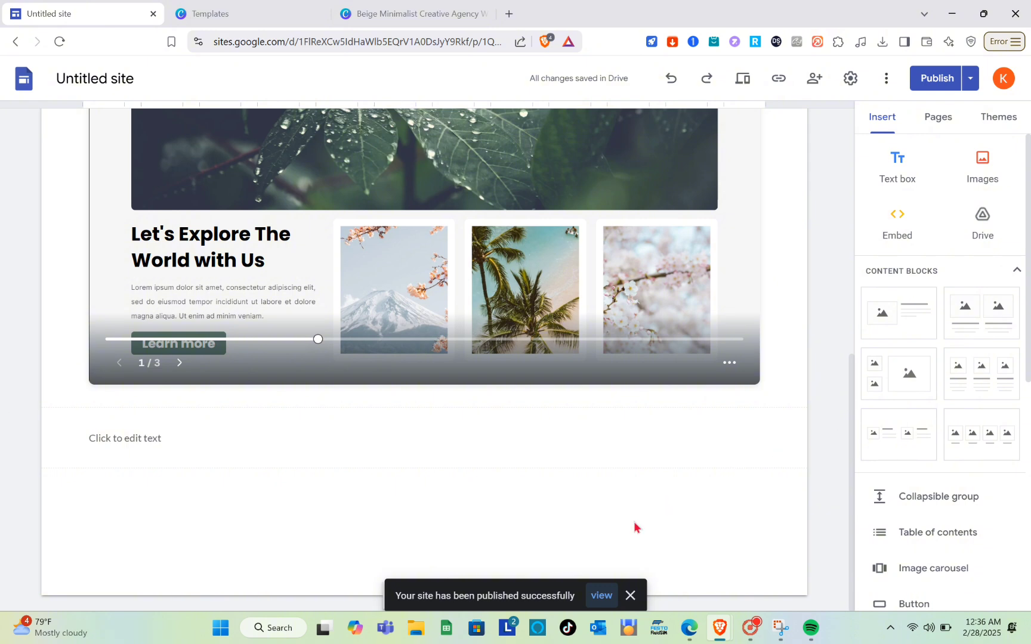
View the published site and advance the embedded design to its third page, Pricing Plan
click(600, 596)
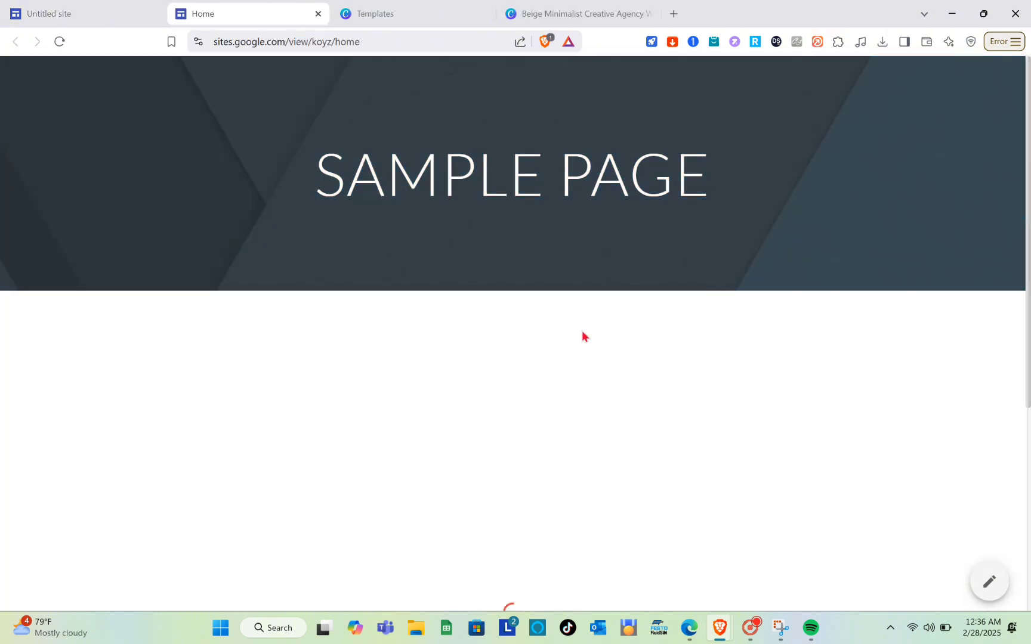
scroll(582, 336, down, 5)
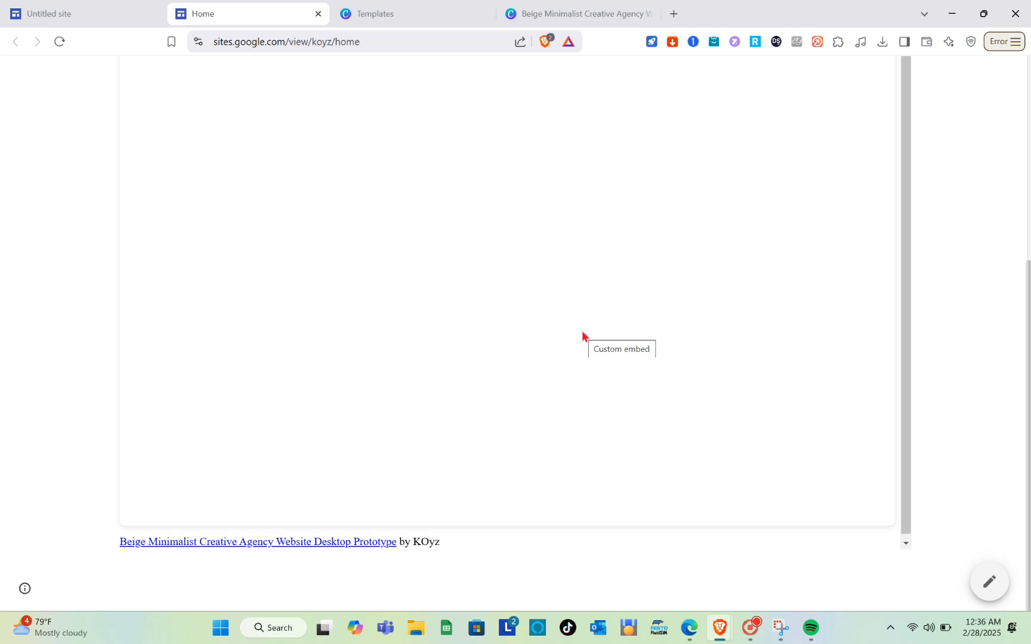
scroll(581, 330, up, 2)
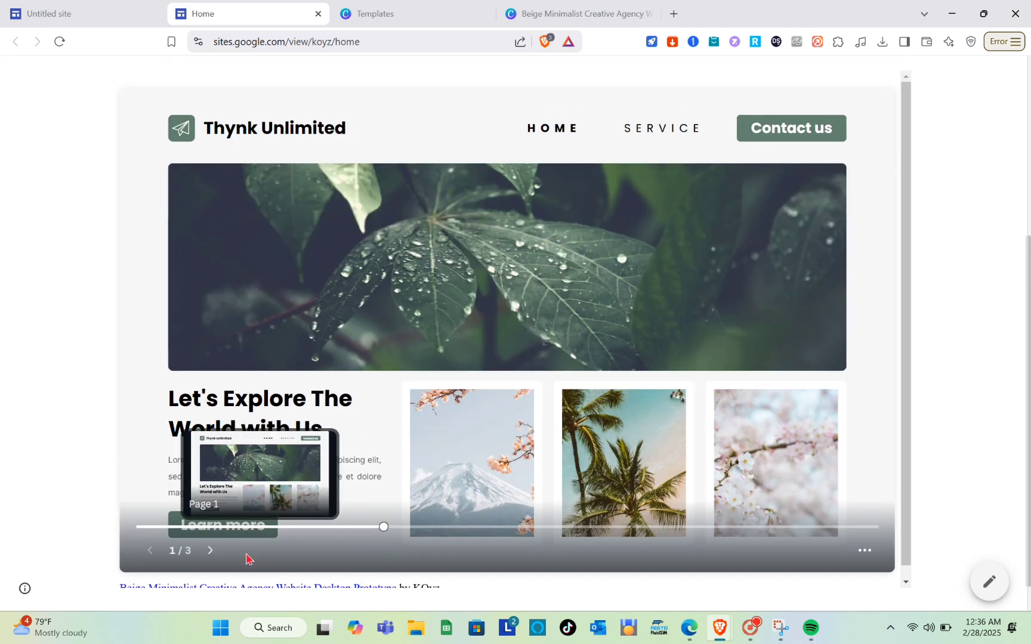
click(210, 551)
click(210, 551)
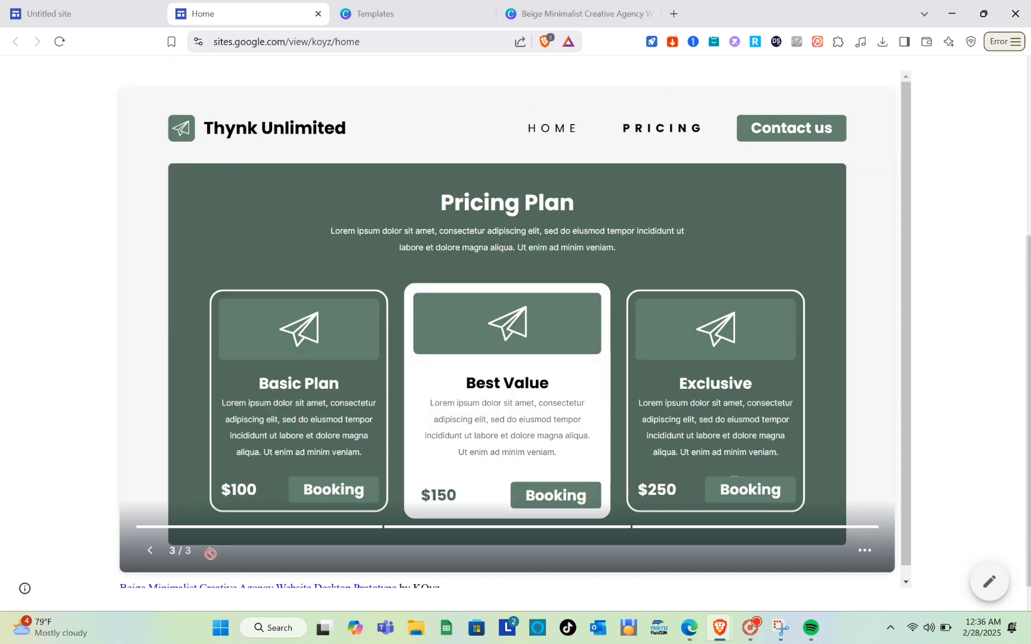